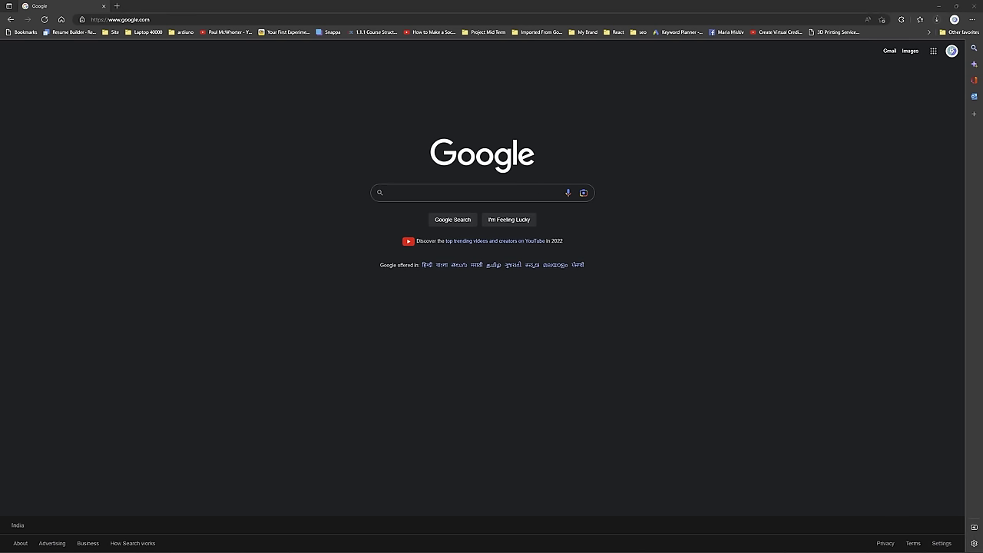
- Search Google for 'office customization tool'
{"action": "left_click", "coordinate": [485, 194]}
{"action": "type", "text": "office"}
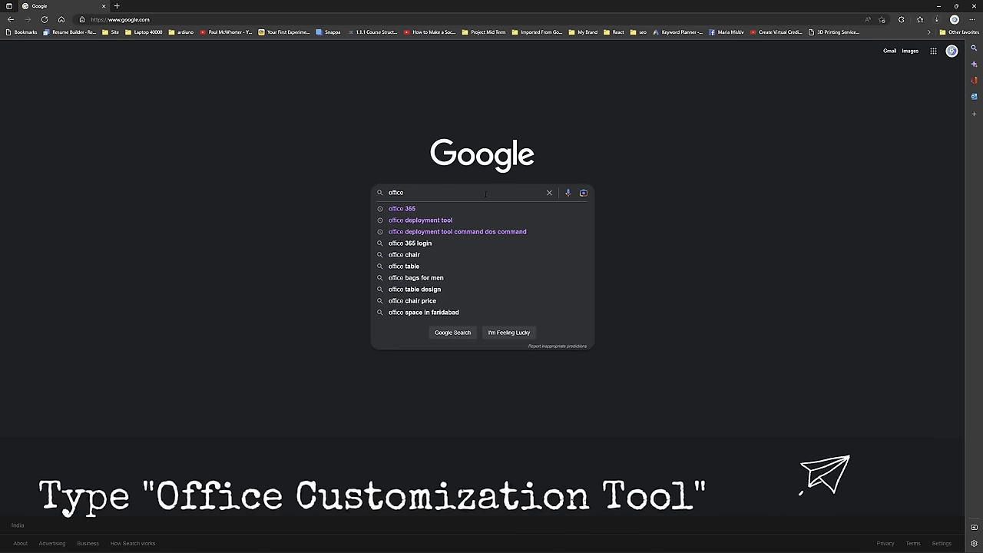
{"action": "type", "text": " customization"}
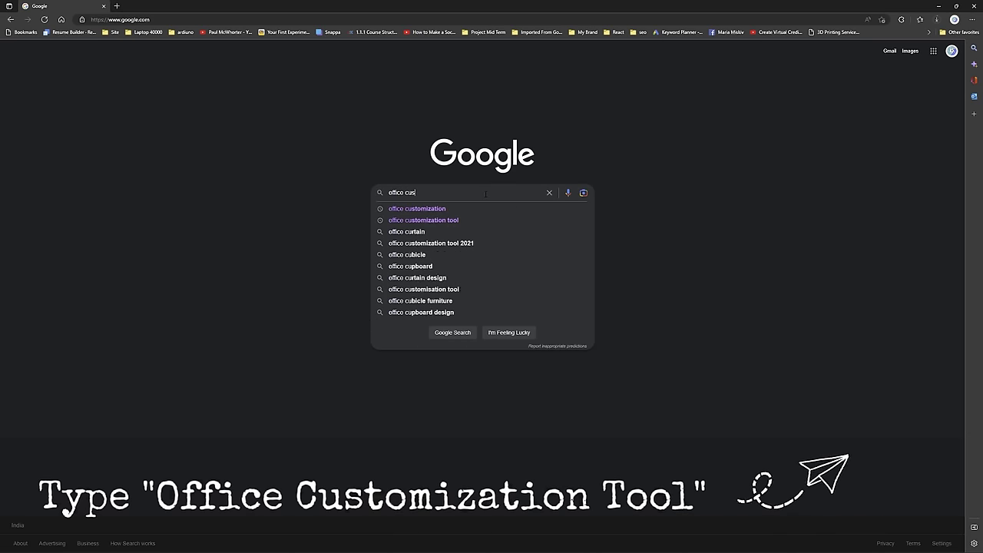
{"action": "type", "text": " tool"}
{"action": "key", "text": "Return"}
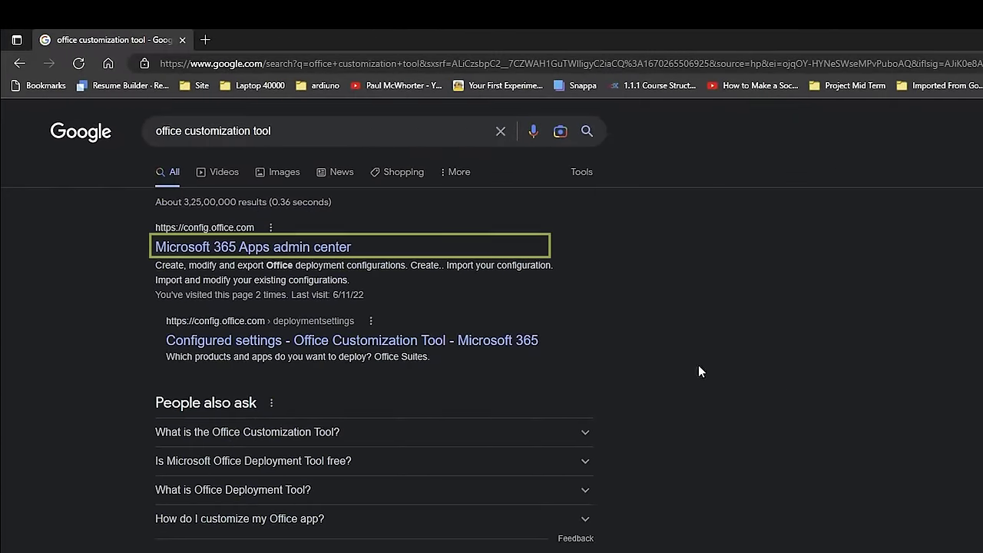
- From the Microsoft 365 Apps admin center, start a new configuration with Office LTSC Professional Plus 2021 - Volume License
{"action": "left_click", "coordinate": [268, 254]}
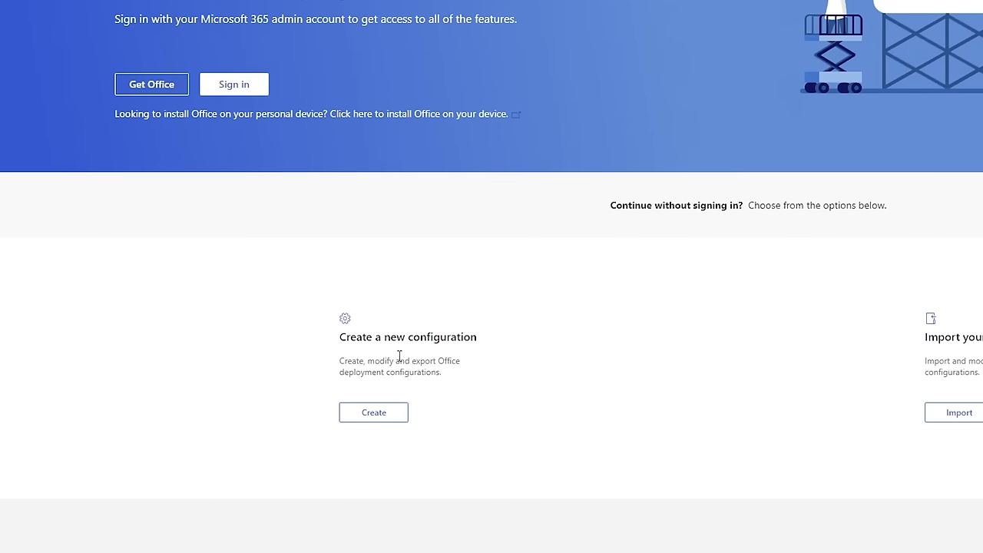
{"action": "left_click", "coordinate": [393, 413]}
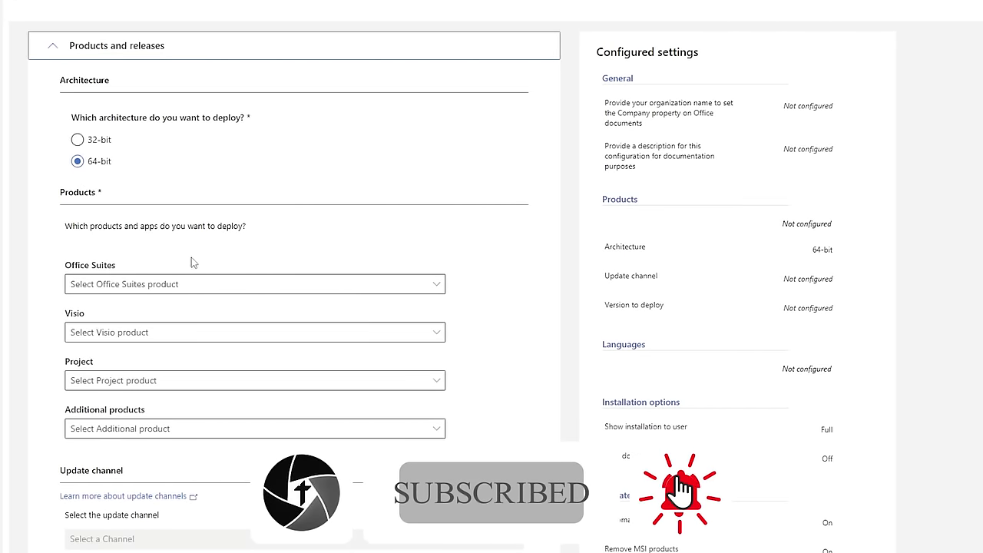
{"action": "left_click", "coordinate": [340, 284]}
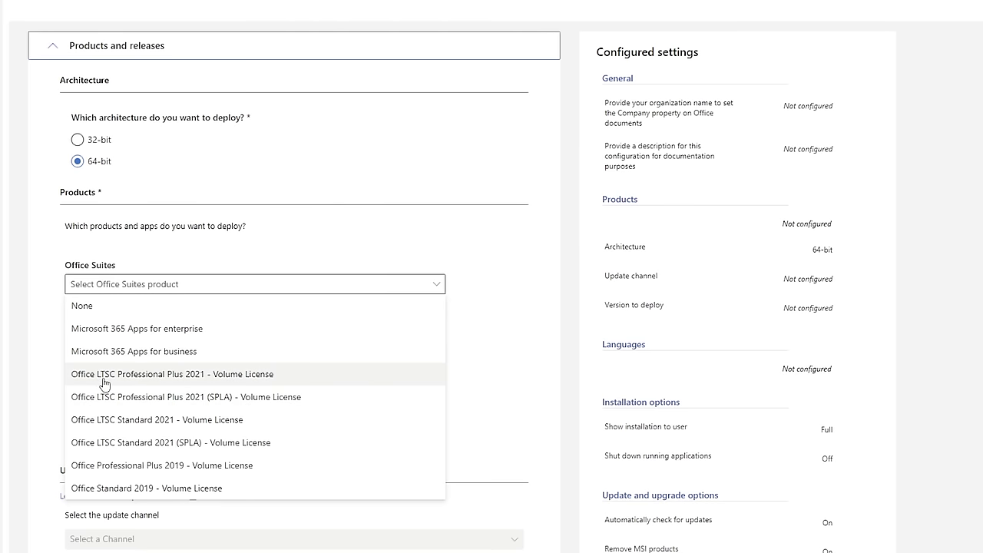
{"action": "left_click", "coordinate": [288, 375]}
- Leave Visio, OneNote and Access out of the deployment
{"action": "left_click", "coordinate": [182, 336]}
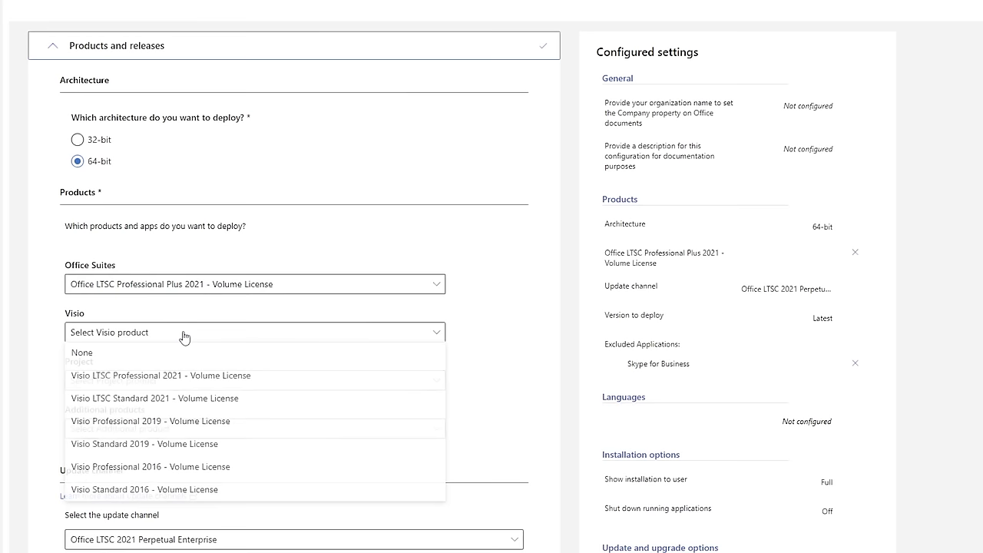
{"action": "left_click", "coordinate": [142, 357]}
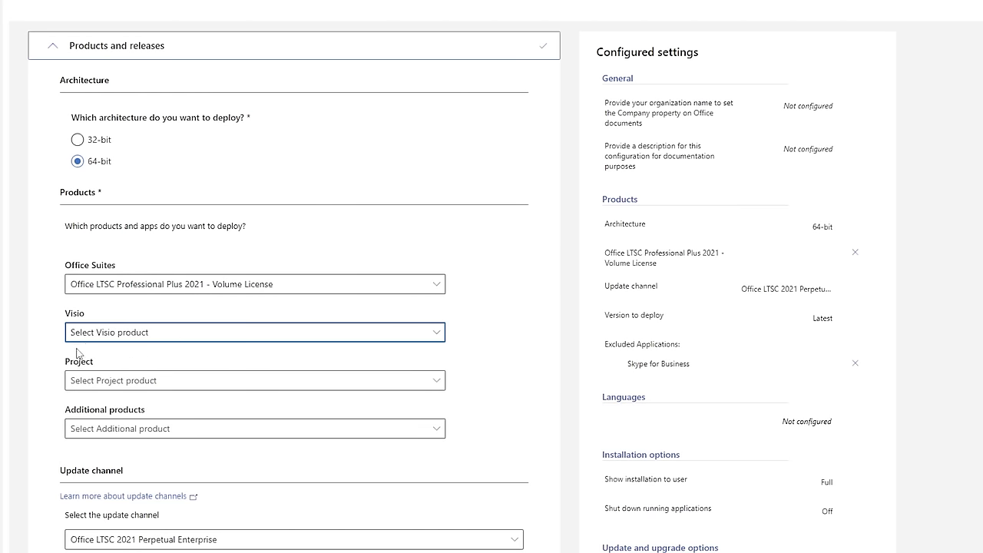
{"action": "scroll", "coordinate": [51, 357], "scroll_direction": "down", "scroll_amount": 4}
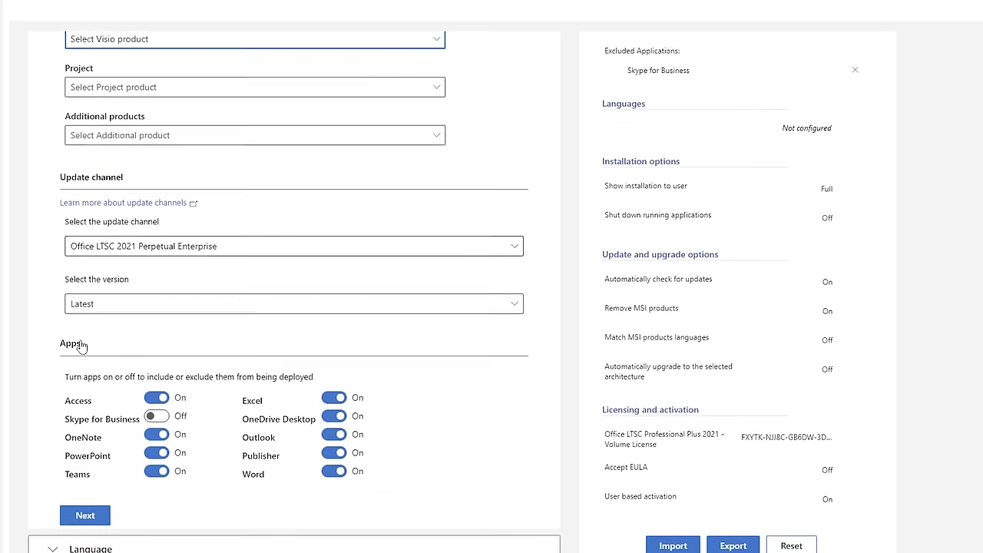
{"action": "scroll", "coordinate": [87, 338], "scroll_direction": "down", "scroll_amount": 1}
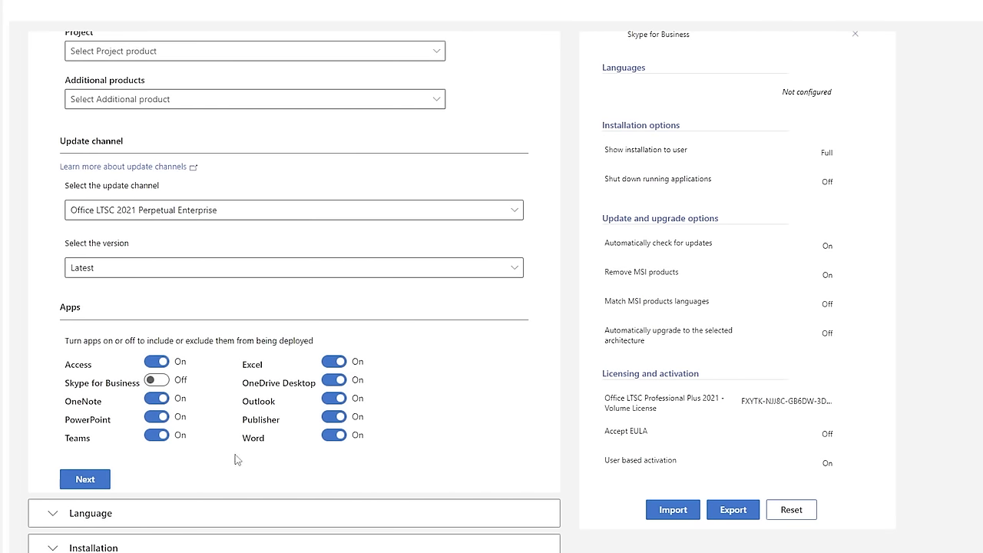
{"action": "left_click", "coordinate": [157, 399]}
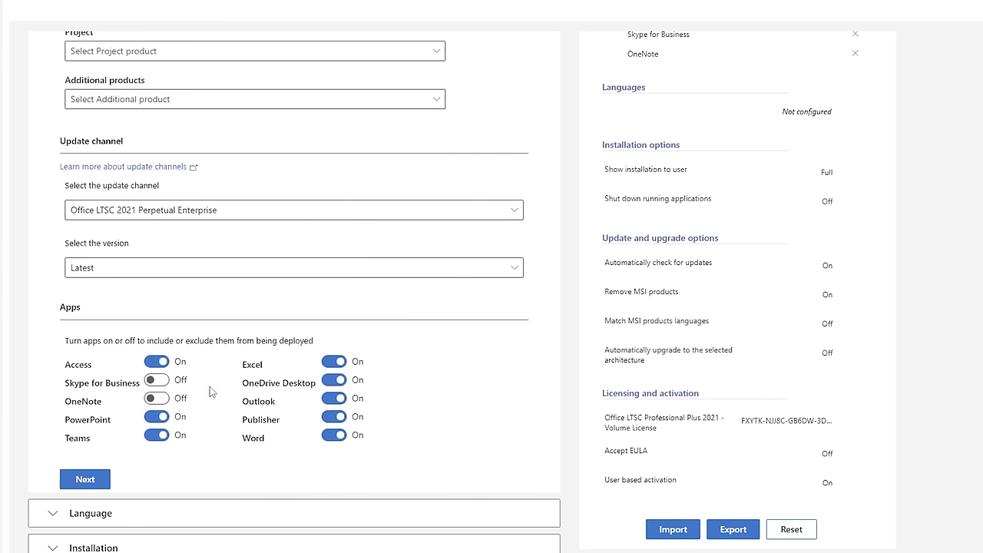
{"action": "left_click", "coordinate": [153, 362]}
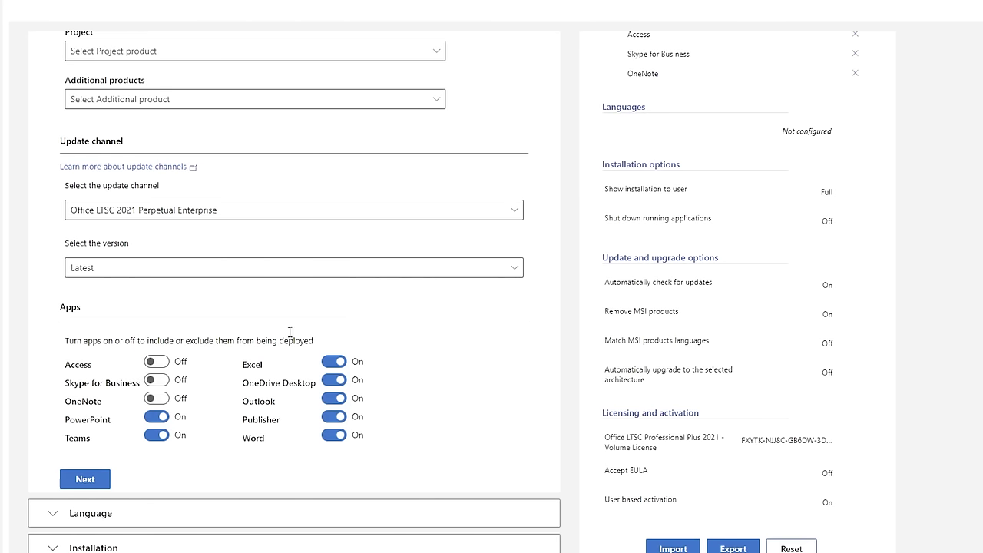
{"action": "left_click", "coordinate": [80, 479]}
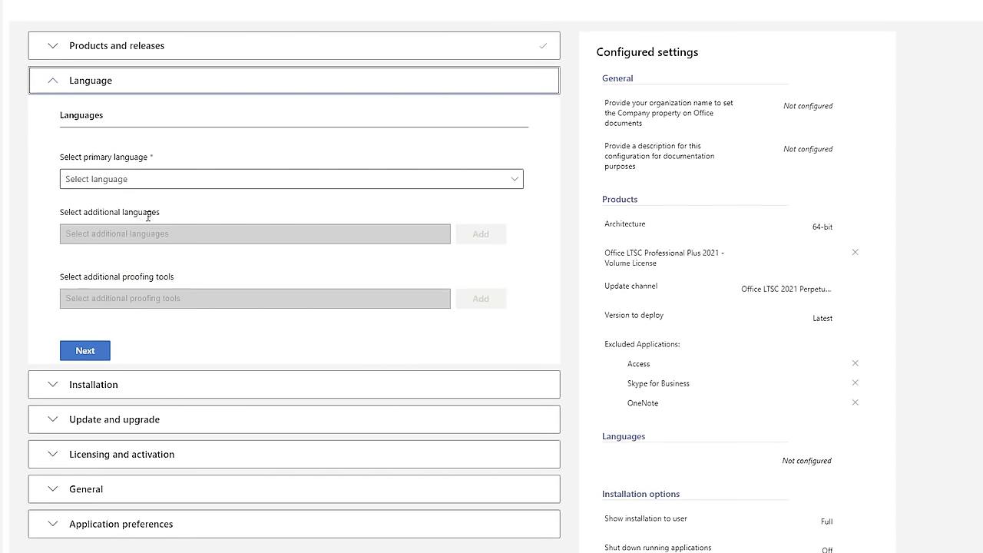
- Make English (United States) the primary language, with no additional languages
{"action": "left_click", "coordinate": [493, 188]}
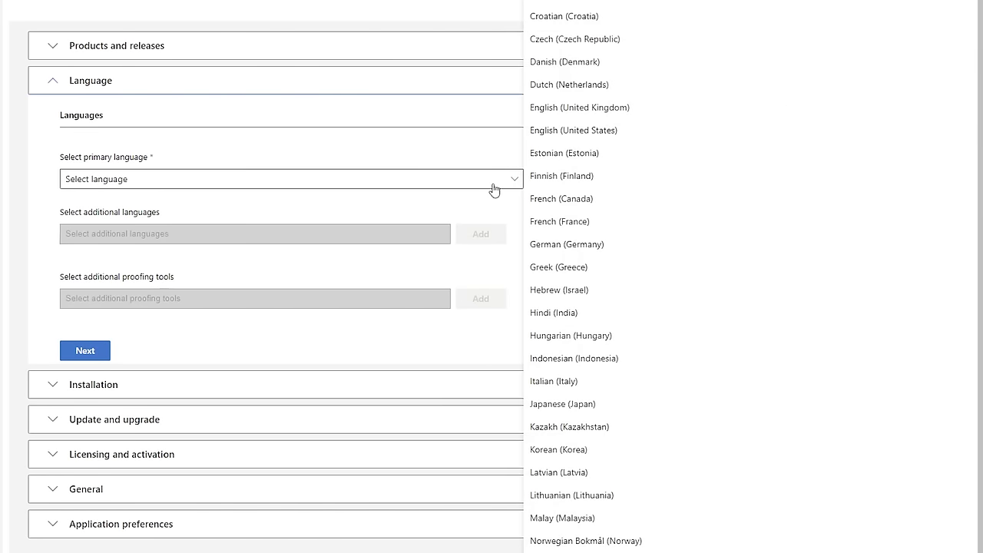
{"action": "left_click", "coordinate": [582, 132]}
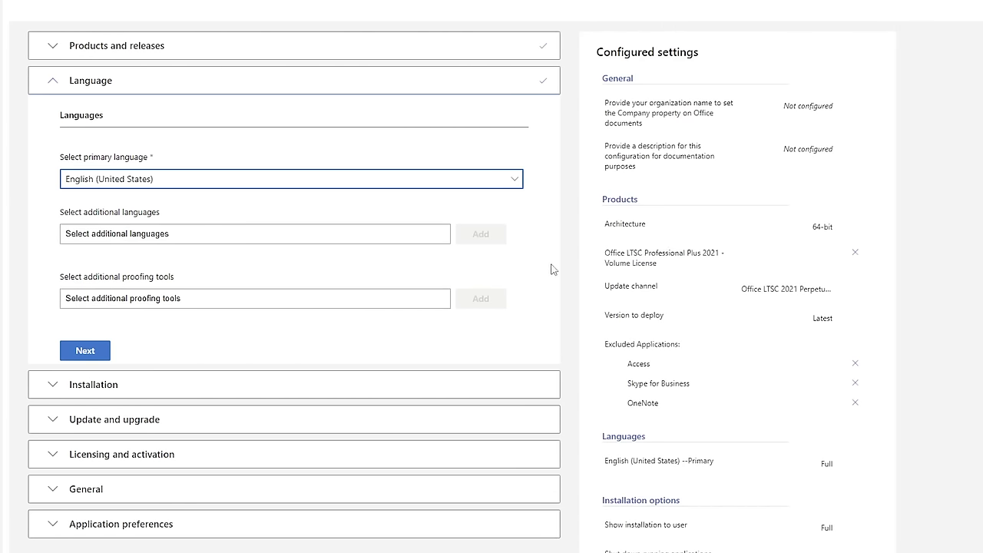
{"action": "key", "text": "Tab"}
{"action": "key", "text": "Return"}
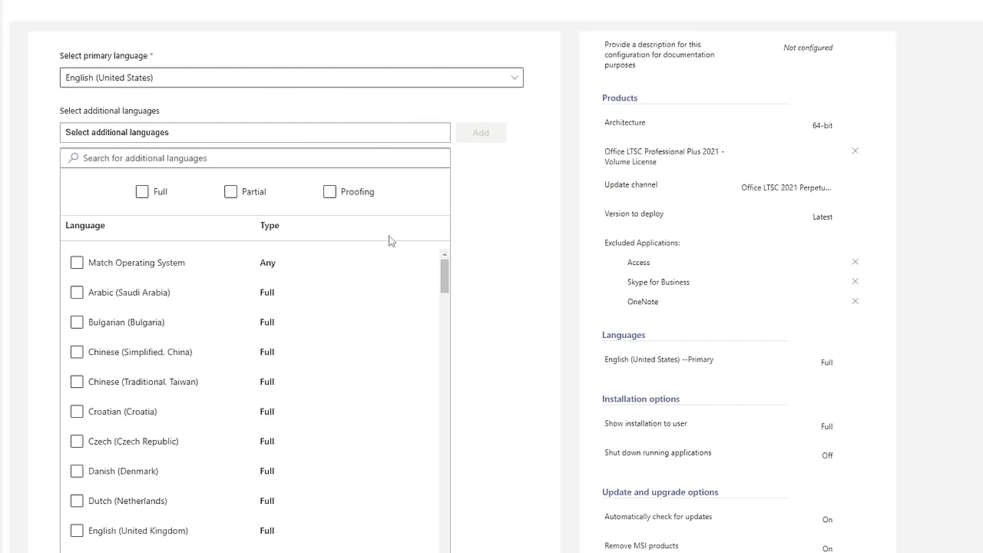
{"action": "left_click_drag", "start_coordinate": [444, 272], "coordinate": [492, 262]}
{"action": "scroll", "coordinate": [364, 333], "scroll_direction": "down", "scroll_amount": 2}
{"action": "scroll", "coordinate": [497, 374], "scroll_direction": "down", "scroll_amount": 2}
{"action": "scroll", "coordinate": [476, 323], "scroll_direction": "up", "scroll_amount": 4}
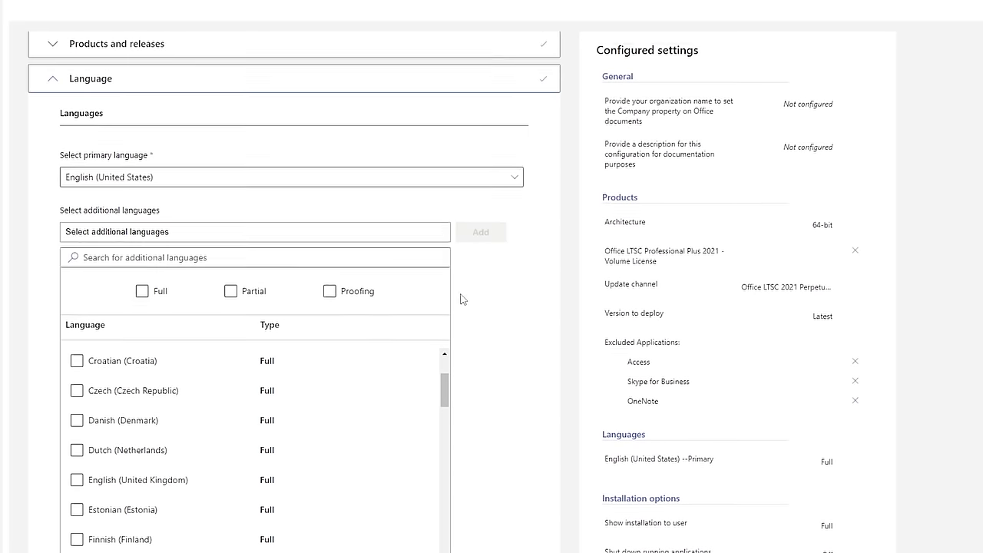
{"action": "left_click", "coordinate": [202, 233]}
{"action": "left_click", "coordinate": [200, 235]}
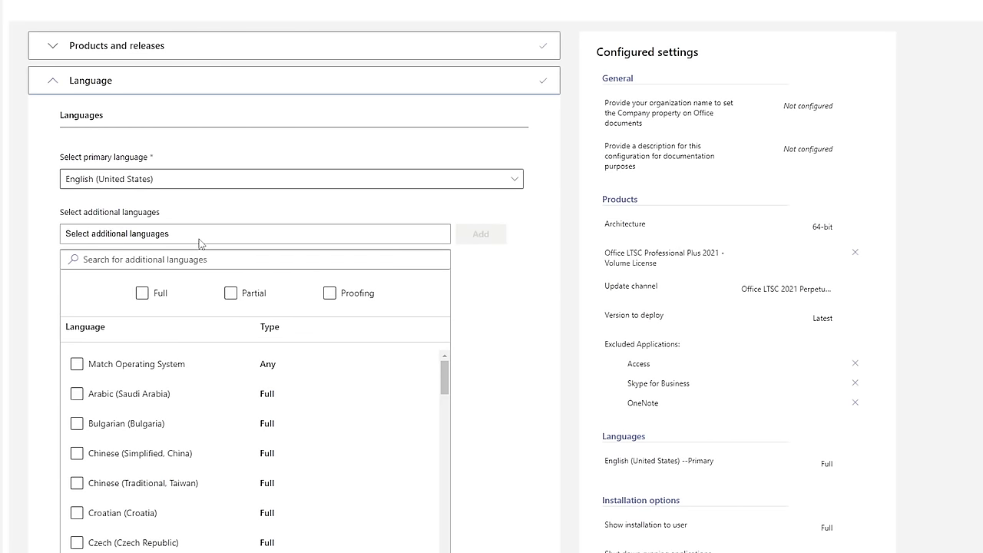
{"action": "left_click", "coordinate": [199, 242]}
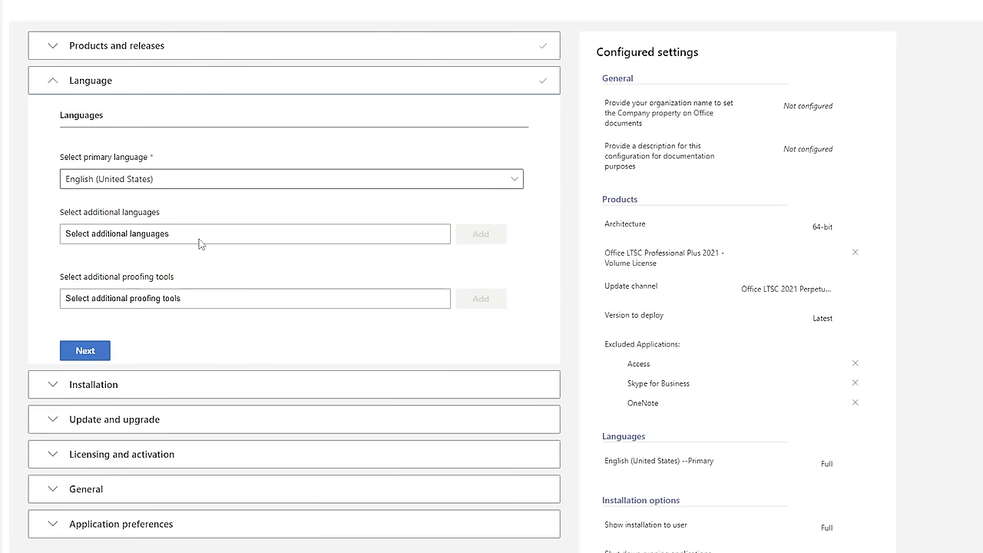
- Keep the installation defaults and turn off uninstalling earlier MSI versions of Office
{"action": "left_click", "coordinate": [86, 350]}
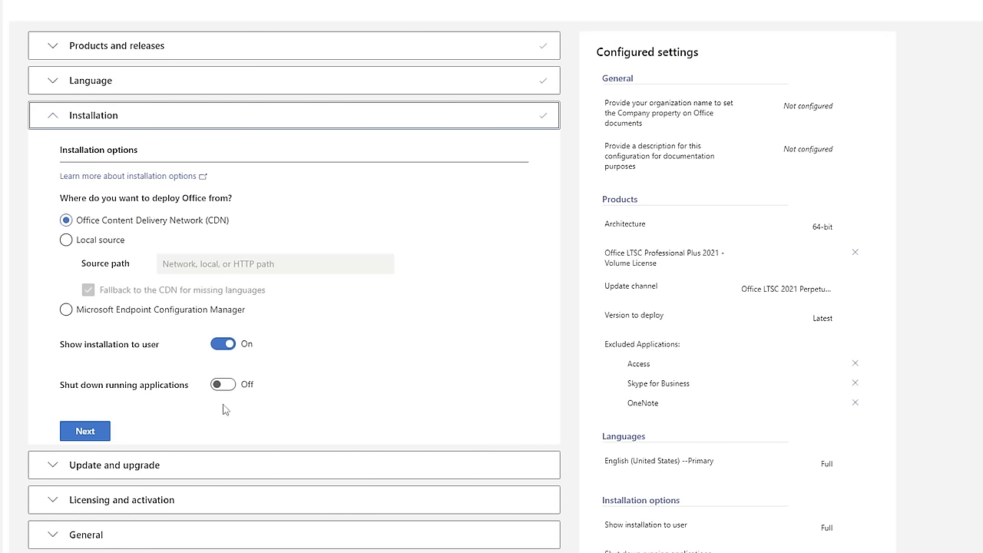
{"action": "left_click", "coordinate": [89, 431]}
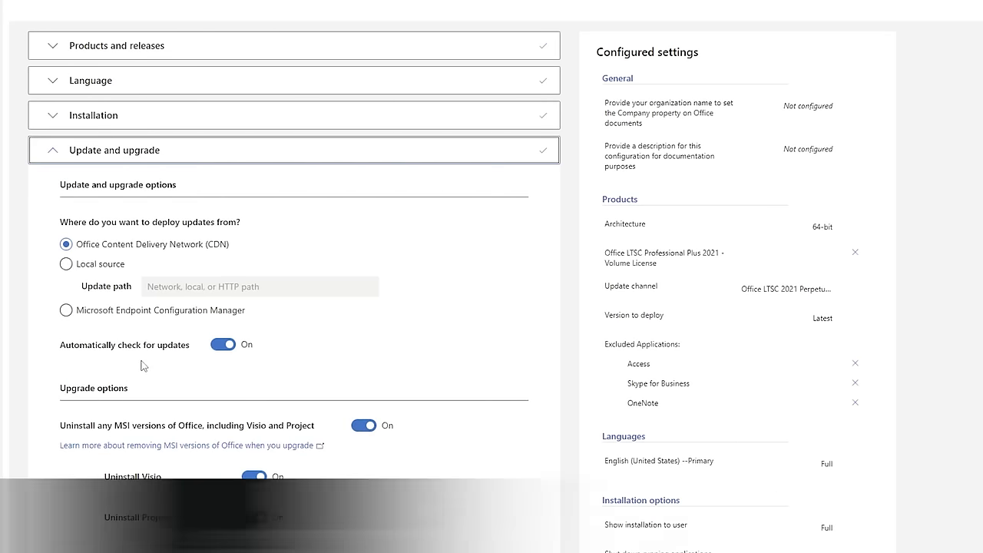
{"action": "scroll", "coordinate": [284, 284], "scroll_direction": "down", "scroll_amount": 3}
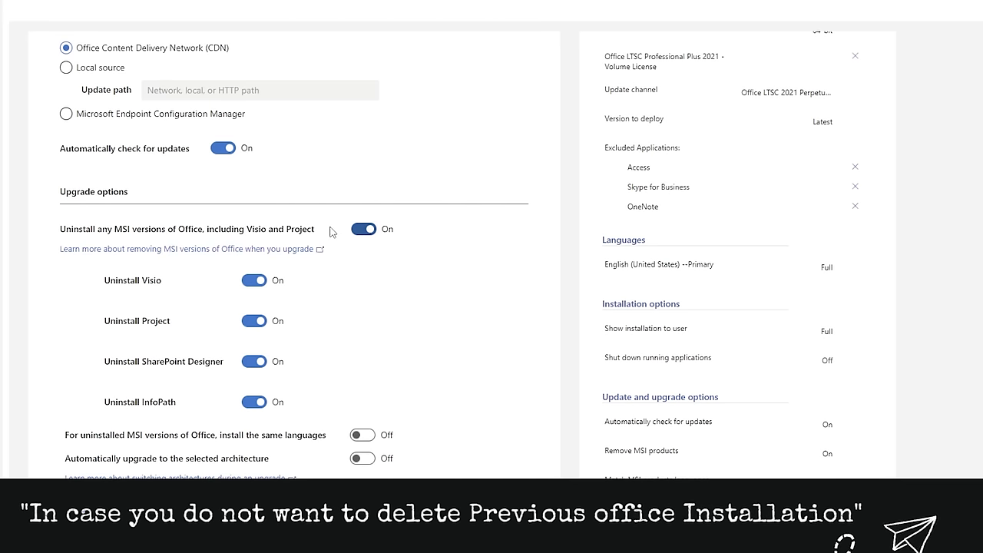
{"action": "left_click", "coordinate": [363, 230]}
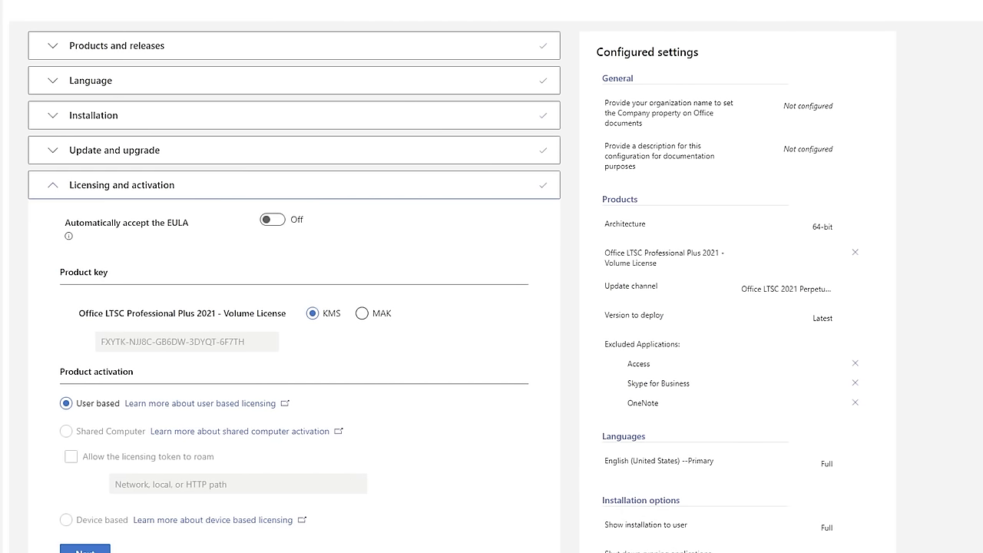
- Accept defaults for Licensing, General and Application preferences, finish the configuration, and start the export
{"action": "scroll", "coordinate": [407, 314], "scroll_direction": "down", "scroll_amount": 3}
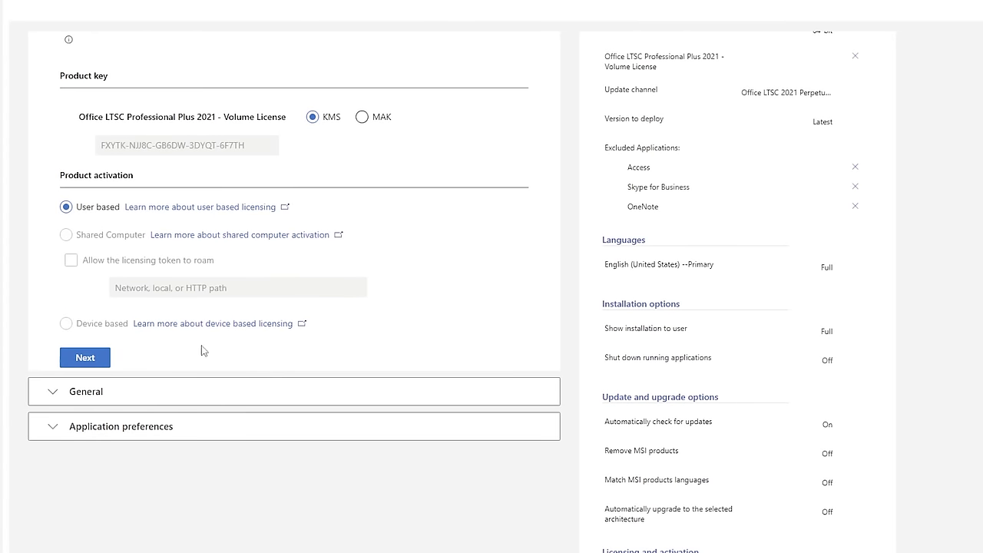
{"action": "left_click", "coordinate": [88, 357]}
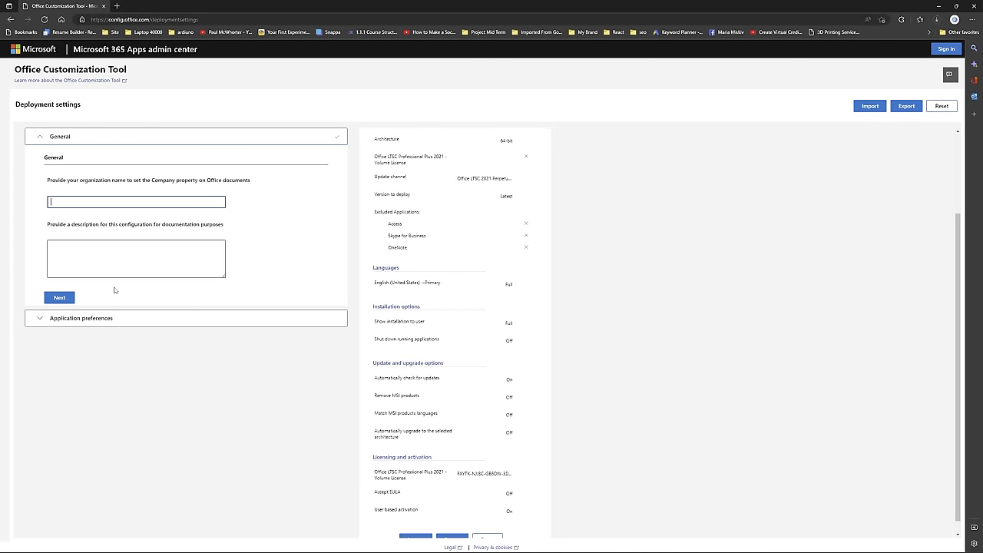
{"action": "left_click", "coordinate": [62, 299]}
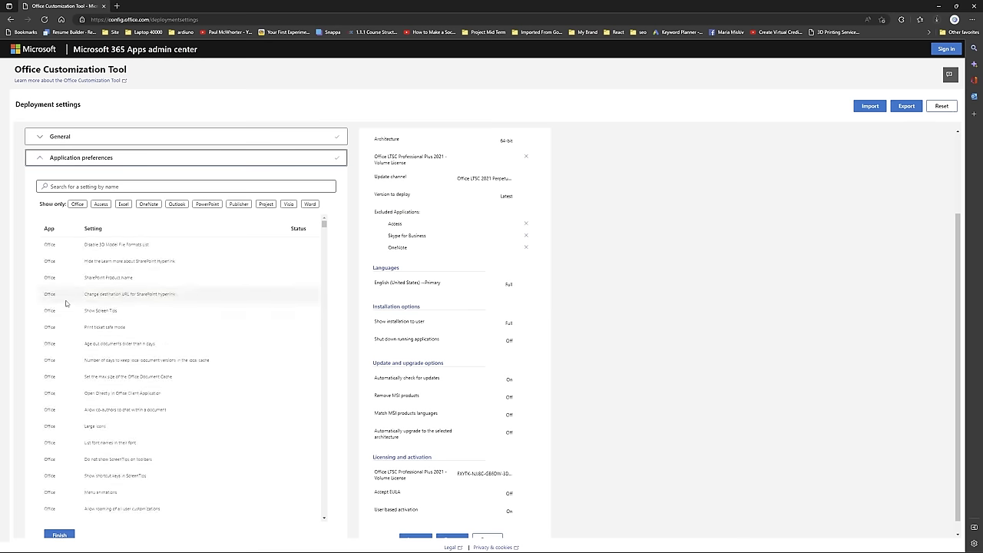
{"action": "scroll", "coordinate": [192, 345], "scroll_direction": "down", "scroll_amount": 3}
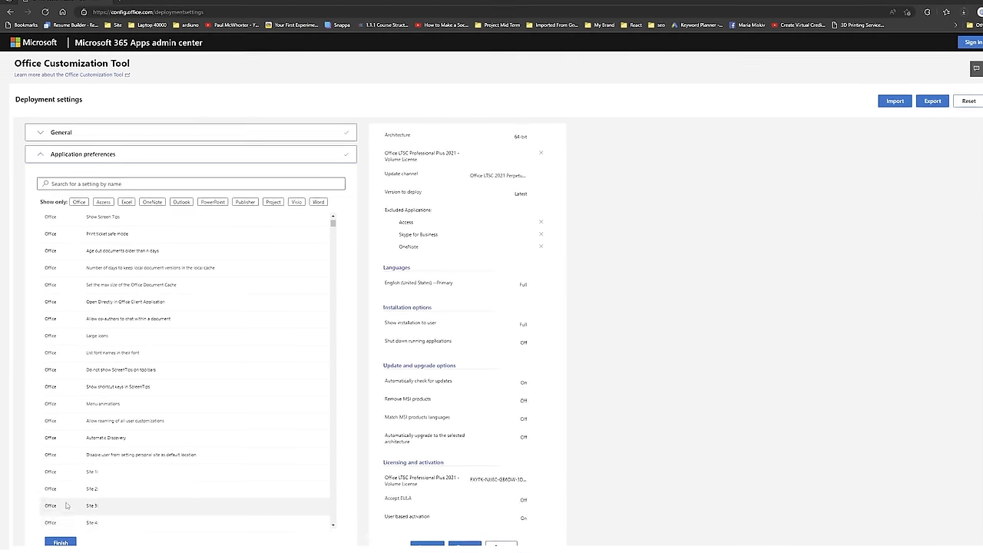
{"action": "left_click", "coordinate": [60, 542]}
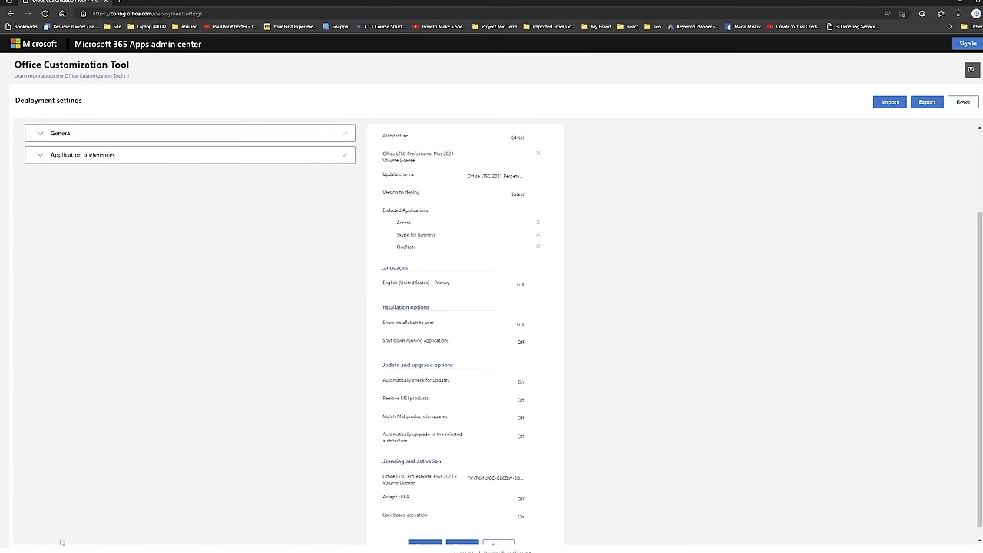
{"action": "left_click", "coordinate": [921, 105]}
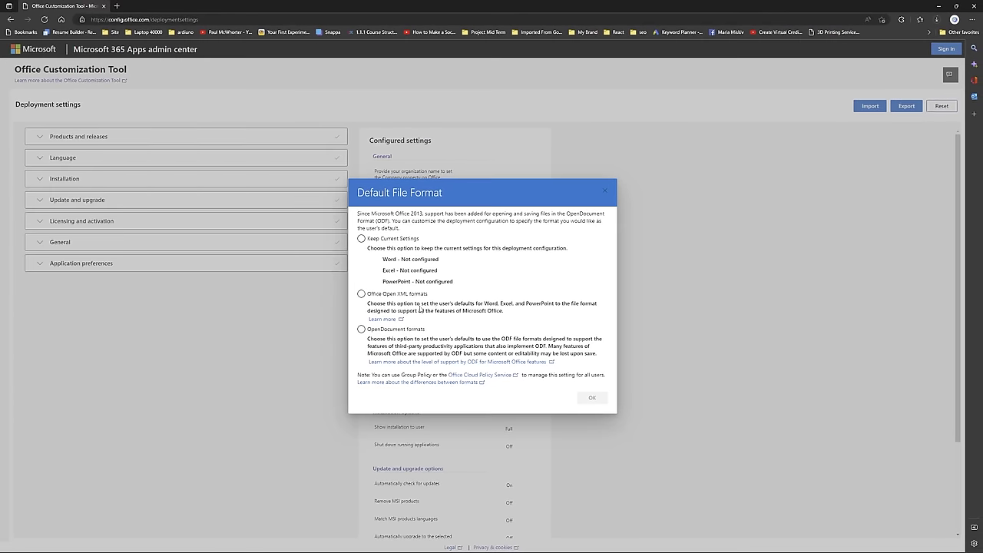
- Export Configuration.xml with Office Open XML as the default format and keep the download
{"action": "left_click", "coordinate": [362, 294]}
{"action": "left_click", "coordinate": [592, 397]}
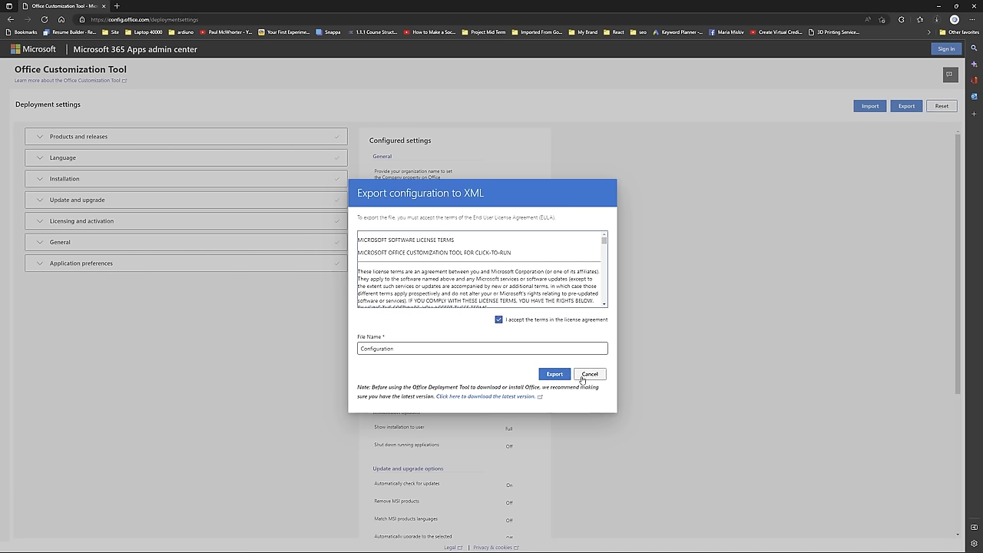
{"action": "left_click", "coordinate": [555, 374]}
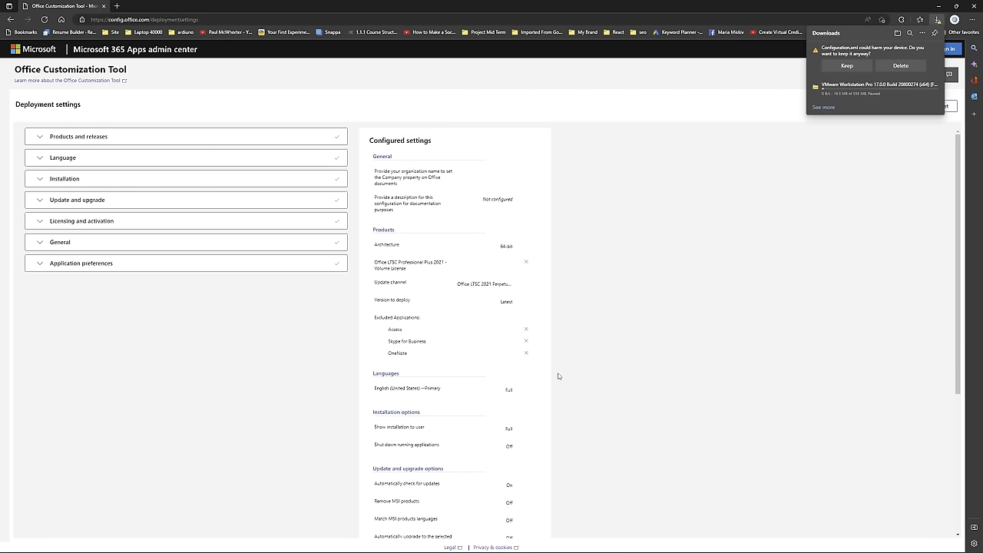
{"action": "left_click", "coordinate": [859, 66]}
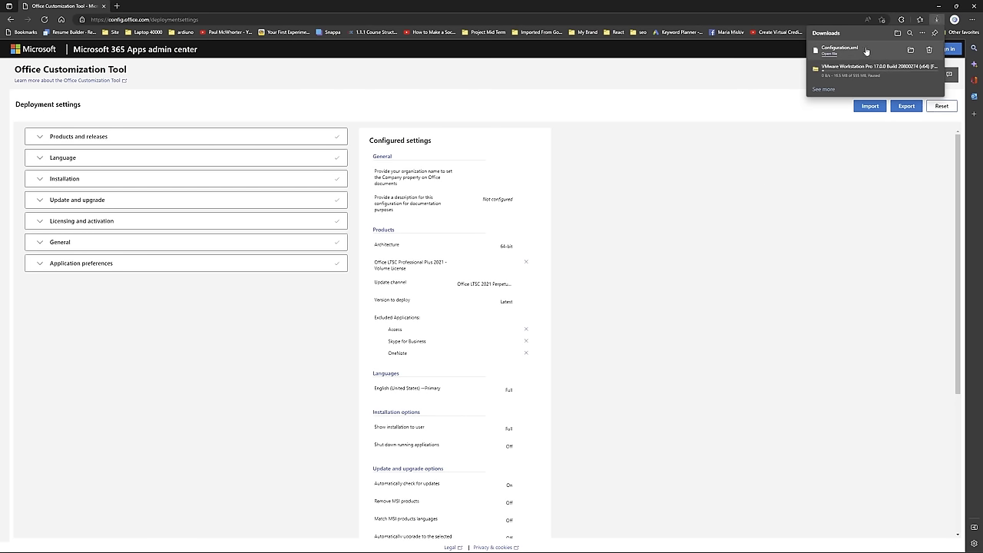
{"action": "left_click", "coordinate": [911, 51]}
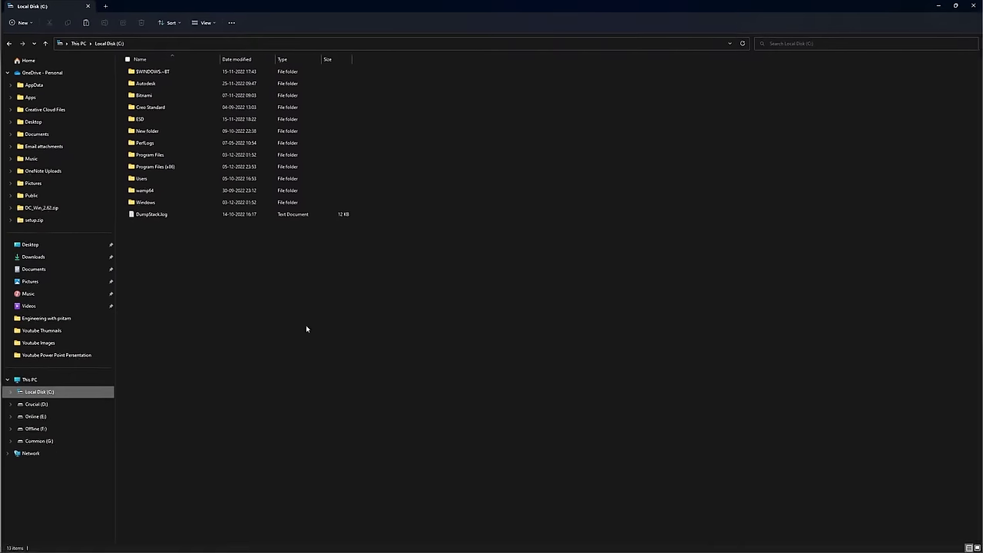
- Create New folder (2) on Local Disk (C:) and open it
{"action": "right_click", "coordinate": [265, 271]}
{"action": "mouse_move", "coordinate": [315, 354]}
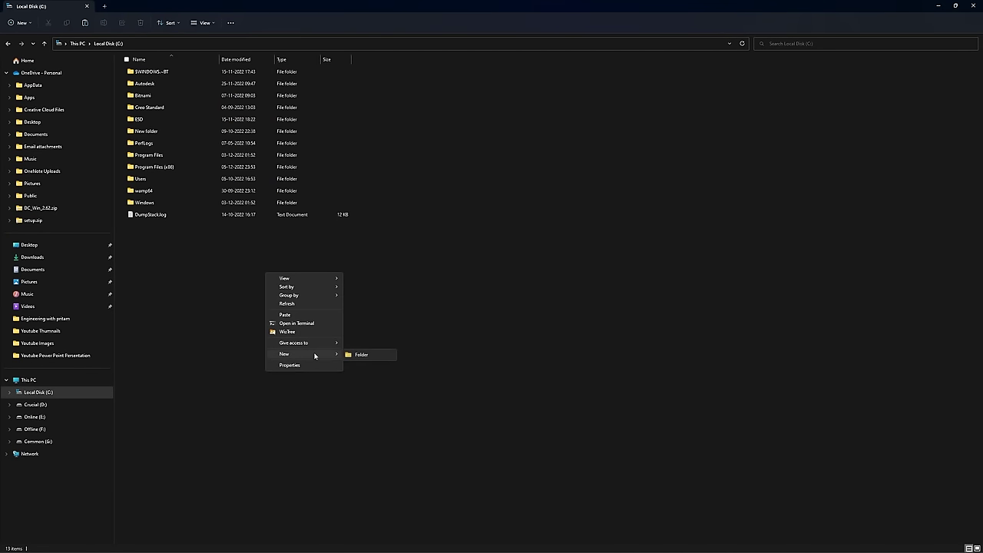
{"action": "left_click", "coordinate": [362, 355]}
{"action": "double_click", "coordinate": [191, 222]}
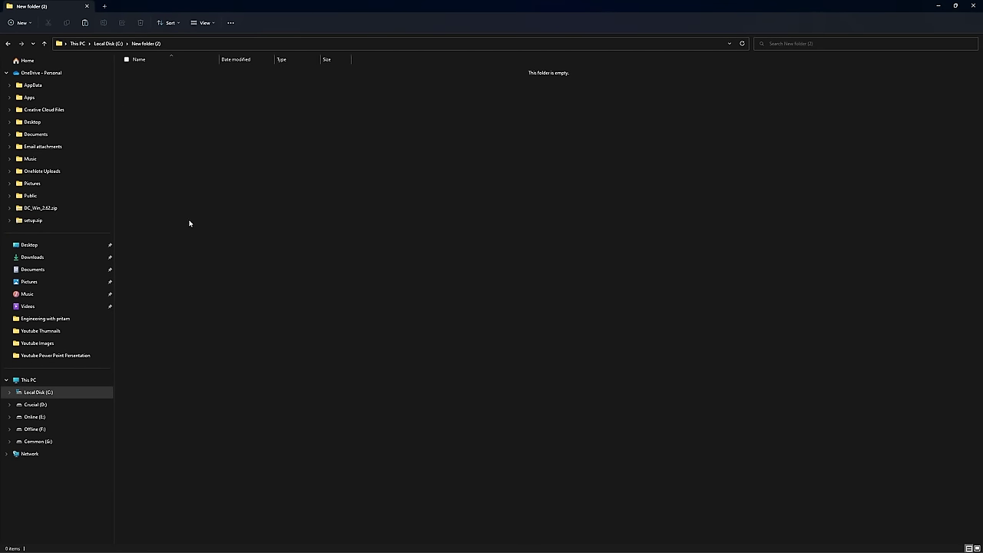
- Paste Configuration.xml into New folder (2), then minimize Explorer
{"action": "right_click", "coordinate": [227, 160]}
{"action": "left_click", "coordinate": [247, 212]}
{"action": "left_click", "coordinate": [396, 114]}
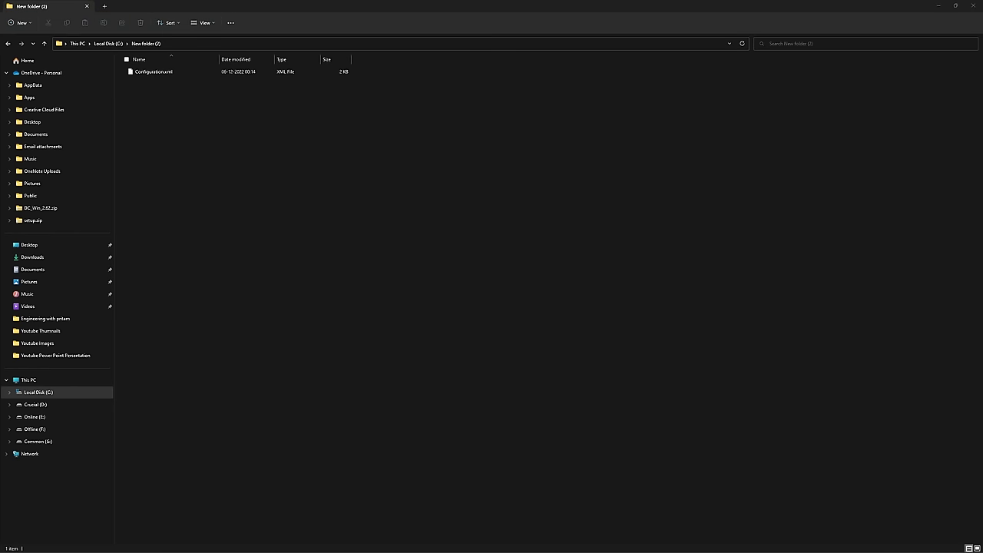
{"action": "left_click", "coordinate": [938, 6]}
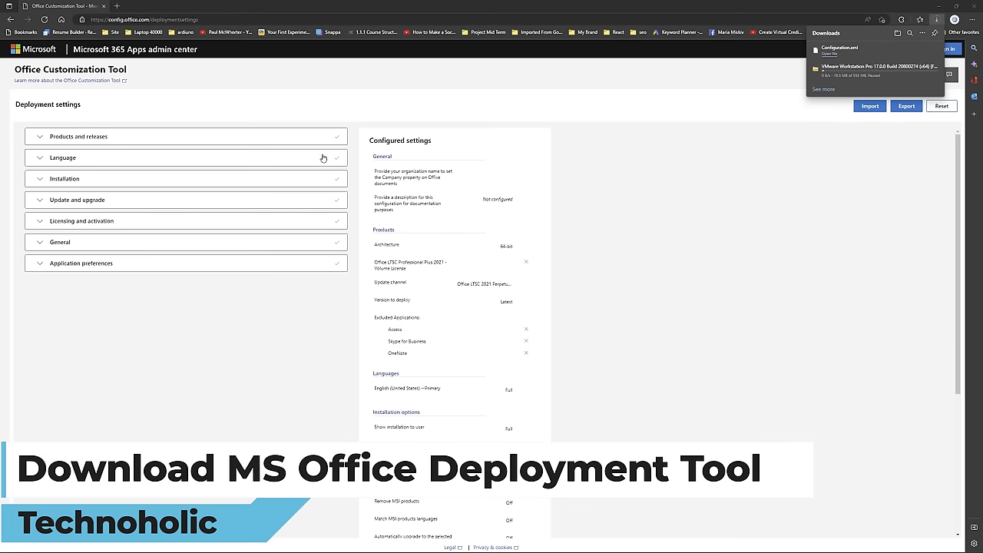
- Search Google for 'office deployment tool'
{"action": "left_click", "coordinate": [239, 19]}
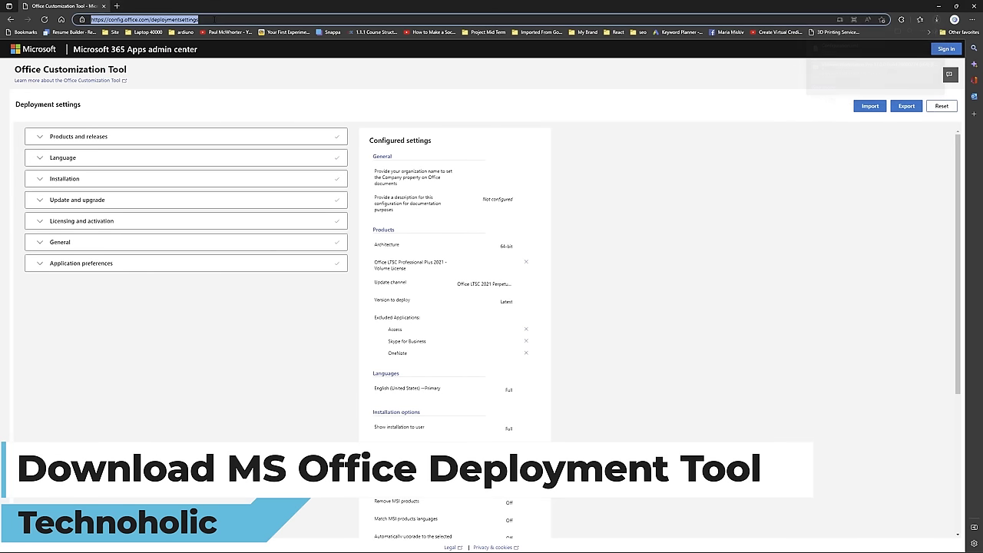
{"action": "type", "text": "google.com"}
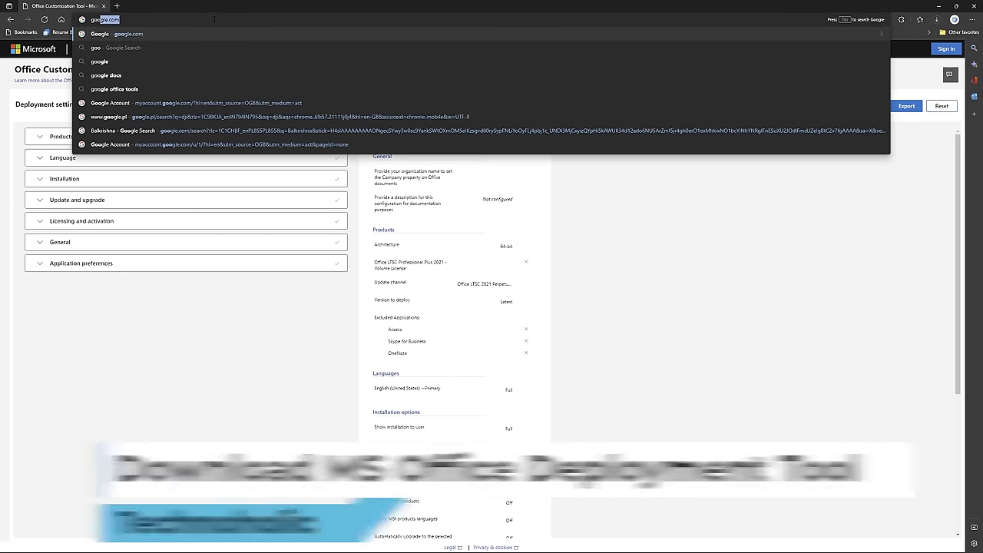
{"action": "key", "text": "Return"}
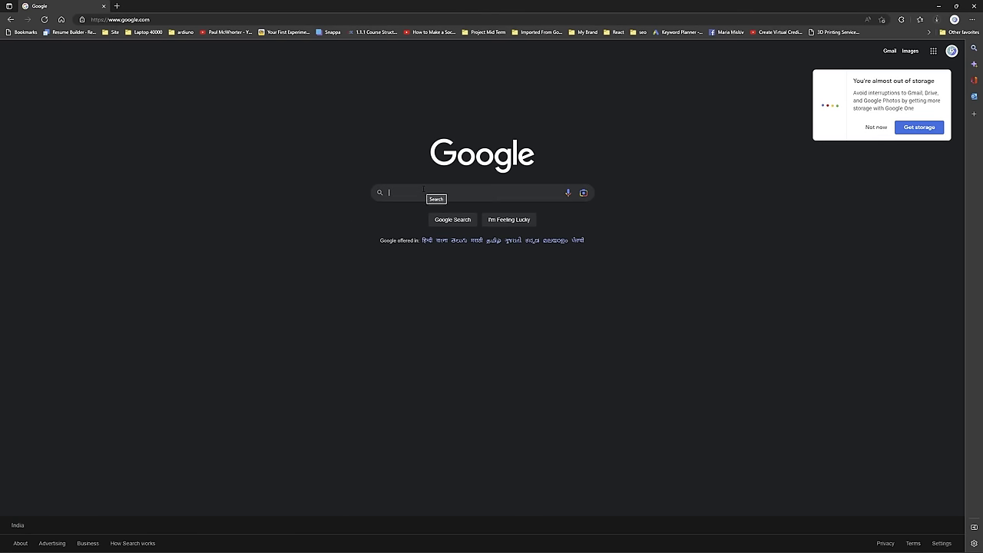
{"action": "type", "text": "office"}
{"action": "key", "text": "Down"}
{"action": "key", "text": "Down"}
{"action": "key", "text": "Down"}
{"action": "key", "text": "Return"}
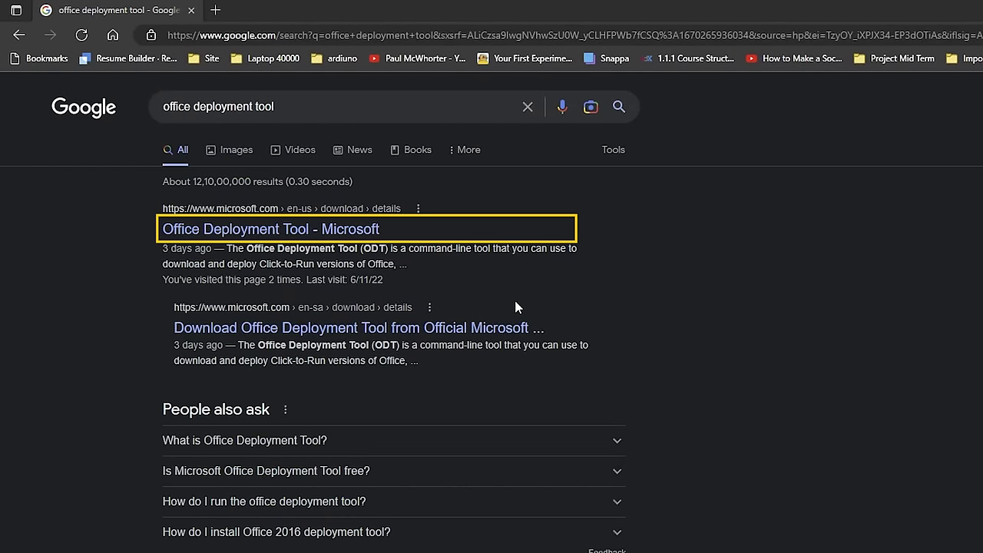
- Download officedeploymenttool_15726-20202.exe from the Microsoft Download Center
{"action": "left_click", "coordinate": [294, 240]}
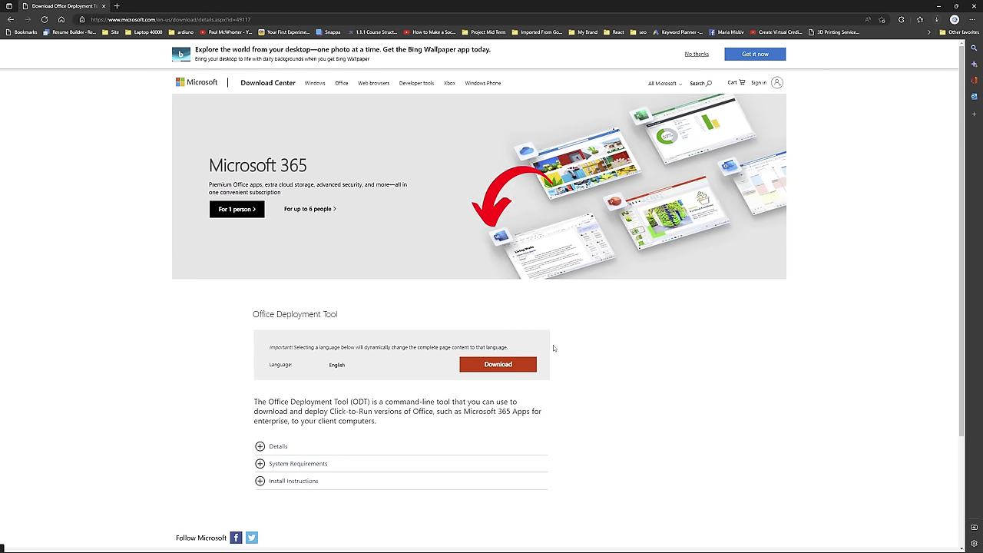
{"action": "left_click", "coordinate": [496, 366]}
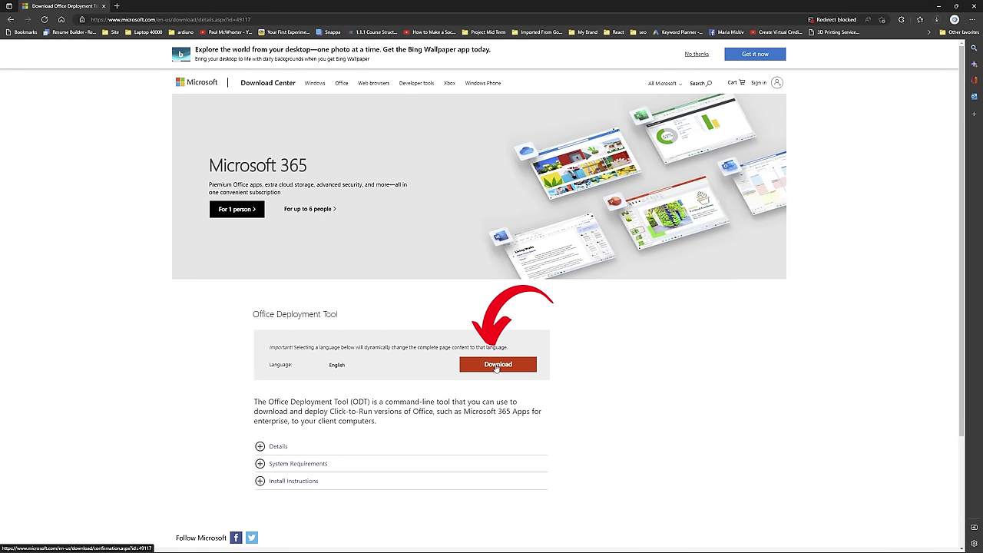
{"action": "left_click", "coordinate": [488, 314]}
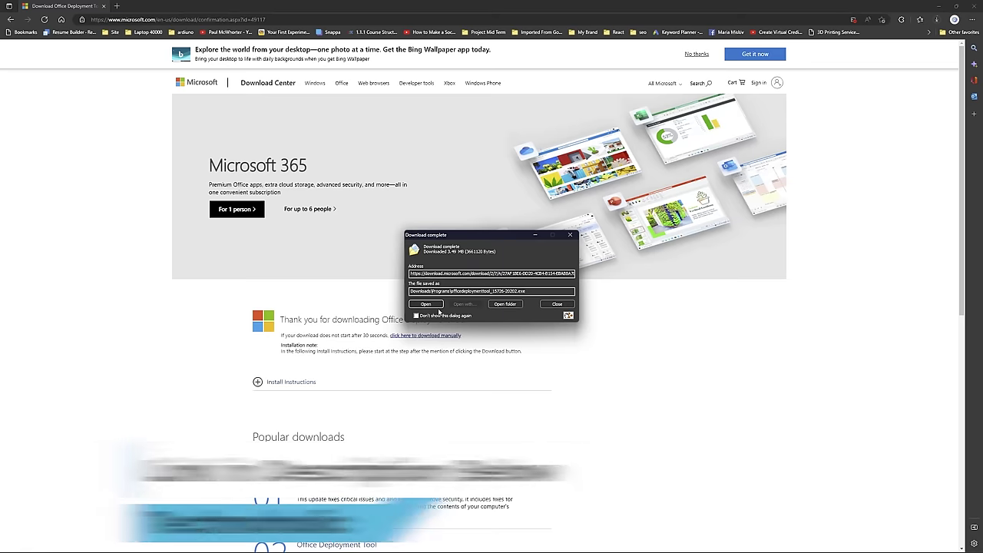
- Run the Office Deployment Tool installer and accept its license terms
{"action": "left_click", "coordinate": [426, 305]}
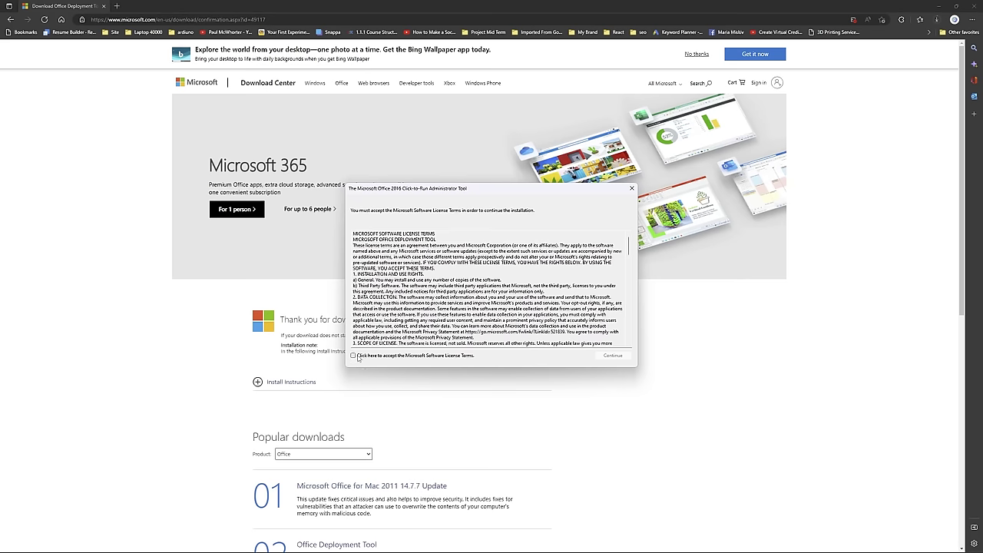
{"action": "left_click", "coordinate": [353, 355]}
{"action": "left_click", "coordinate": [613, 355]}
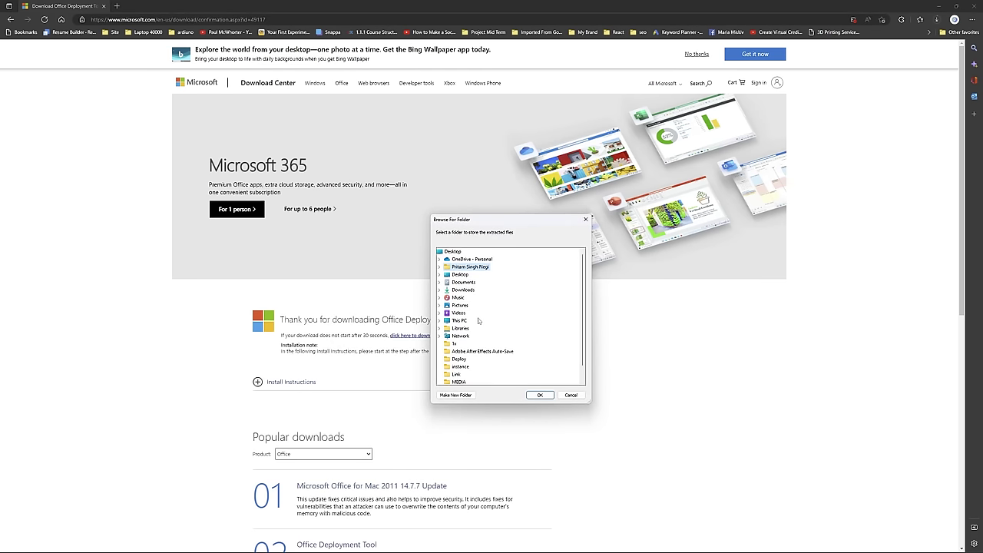
- Extract the tool's files into a new folder 'offic' on Local Disk (C:)
{"action": "scroll", "coordinate": [475, 324], "scroll_direction": "down", "scroll_amount": 1}
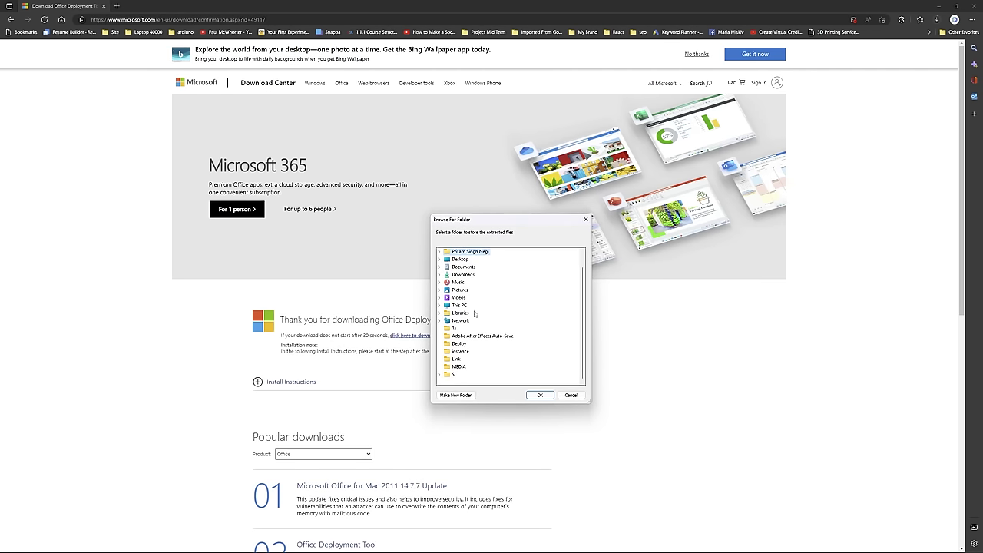
{"action": "scroll", "coordinate": [476, 315], "scroll_direction": "up", "scroll_amount": 1}
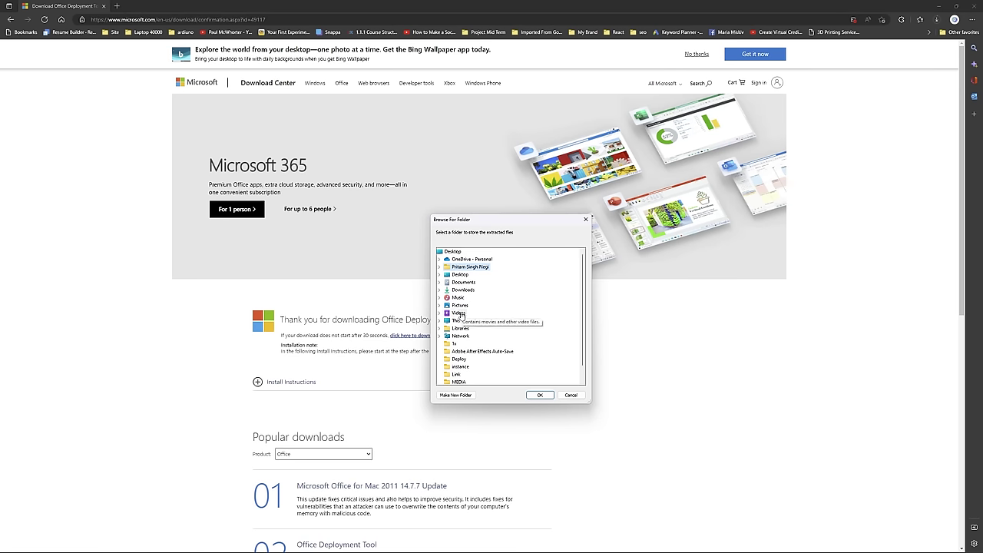
{"action": "scroll", "coordinate": [476, 323], "scroll_direction": "down", "scroll_amount": 1}
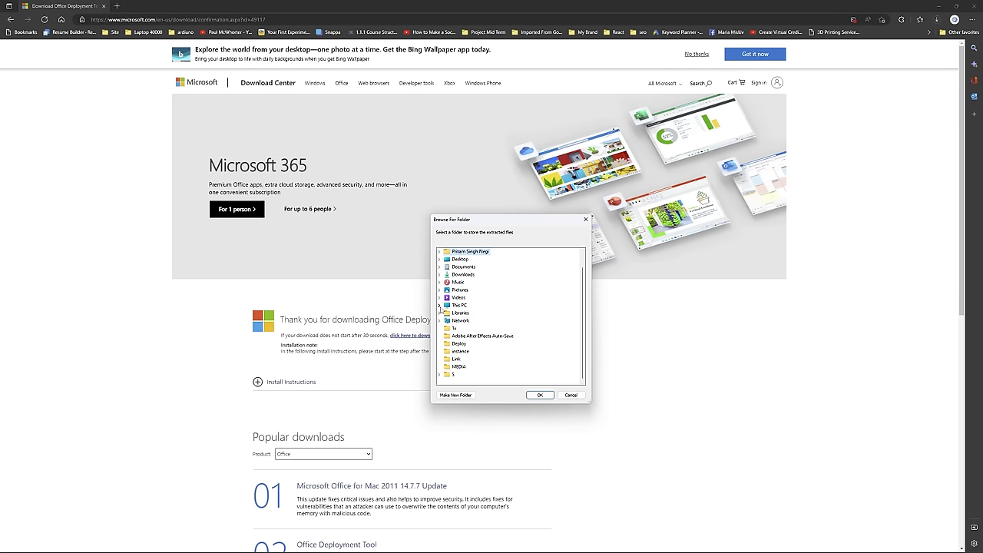
{"action": "left_click", "coordinate": [439, 305]}
{"action": "double_click", "coordinate": [473, 313]}
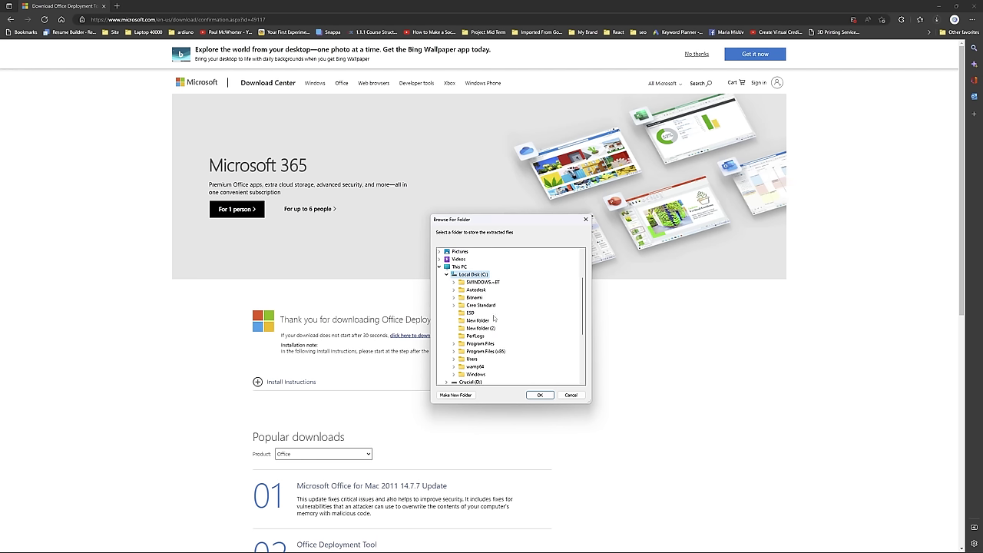
{"action": "left_click", "coordinate": [456, 394]}
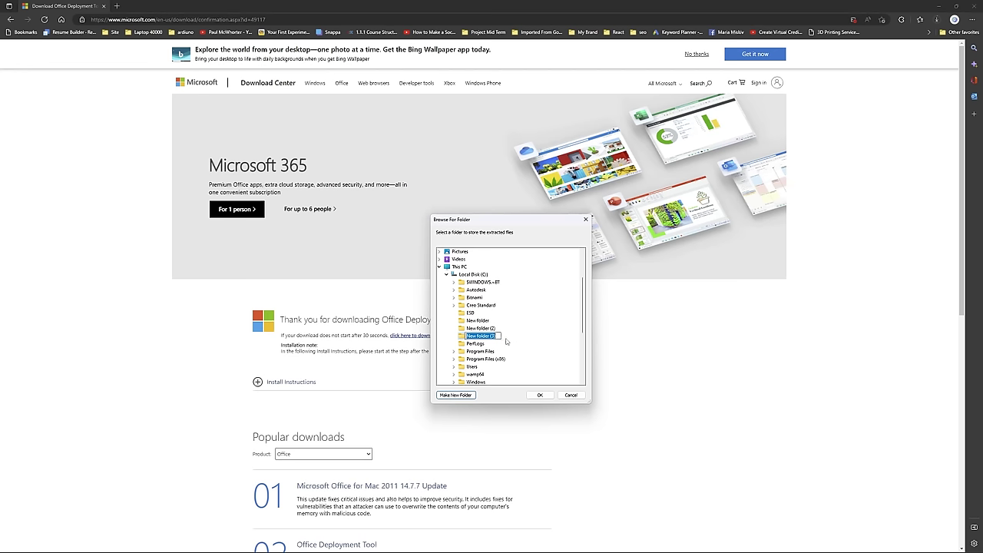
{"action": "type", "text": "offic"}
{"action": "left_click", "coordinate": [540, 395]}
{"action": "left_click", "coordinate": [542, 304]}
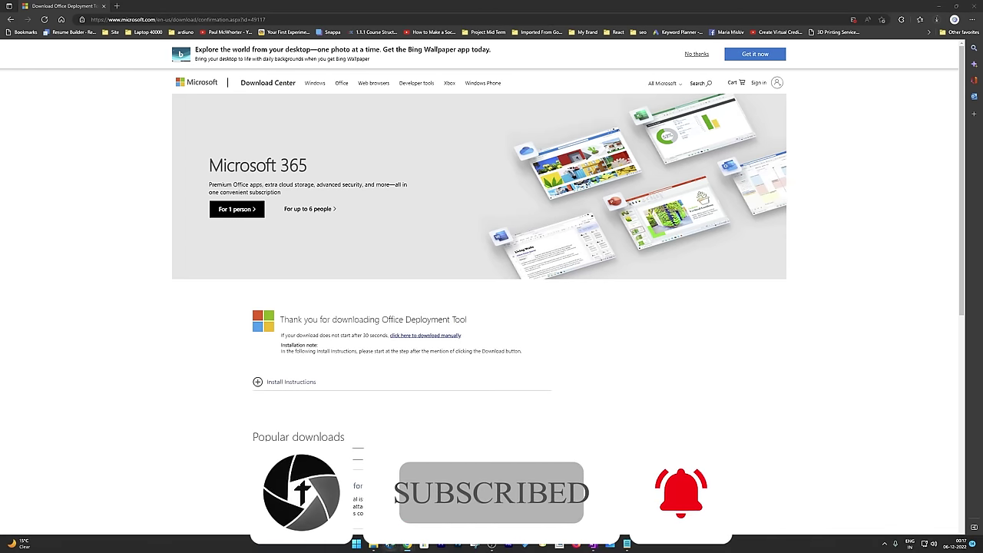
- Copy setup.exe from the C:\offic folder
{"action": "left_click", "coordinate": [450, 545]}
{"action": "key", "text": "alt+Up"}
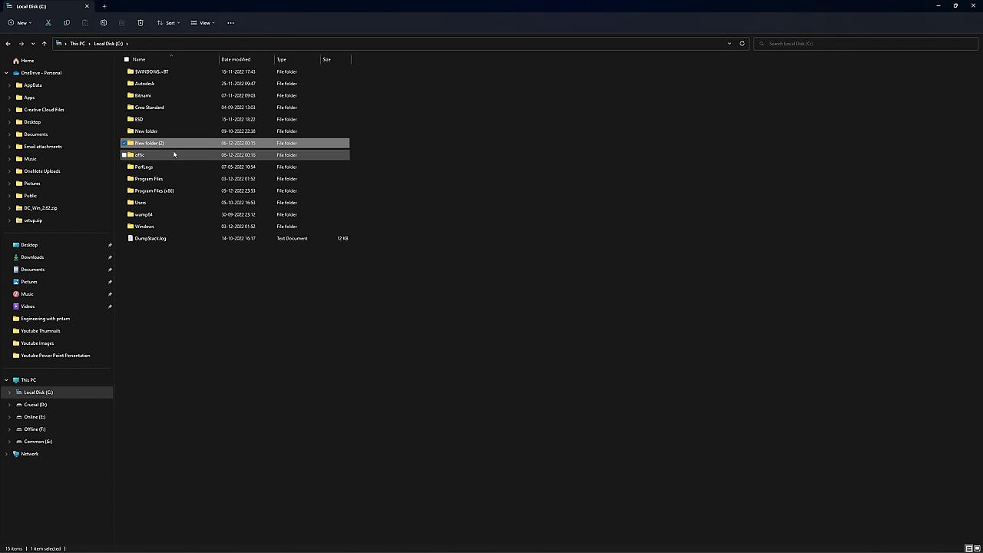
{"action": "double_click", "coordinate": [166, 156]}
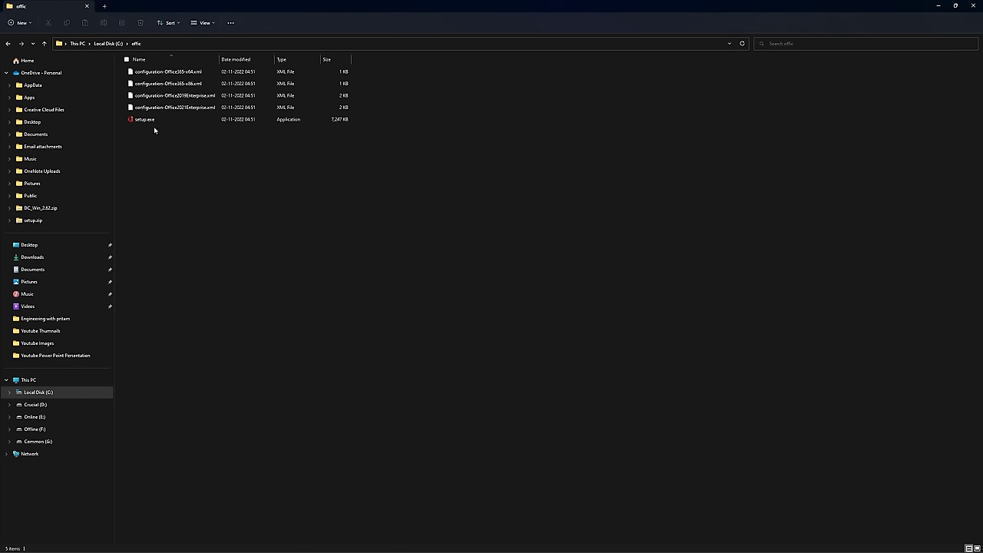
{"action": "right_click", "coordinate": [154, 123]}
{"action": "left_click", "coordinate": [148, 121]}
{"action": "right_click", "coordinate": [148, 121]}
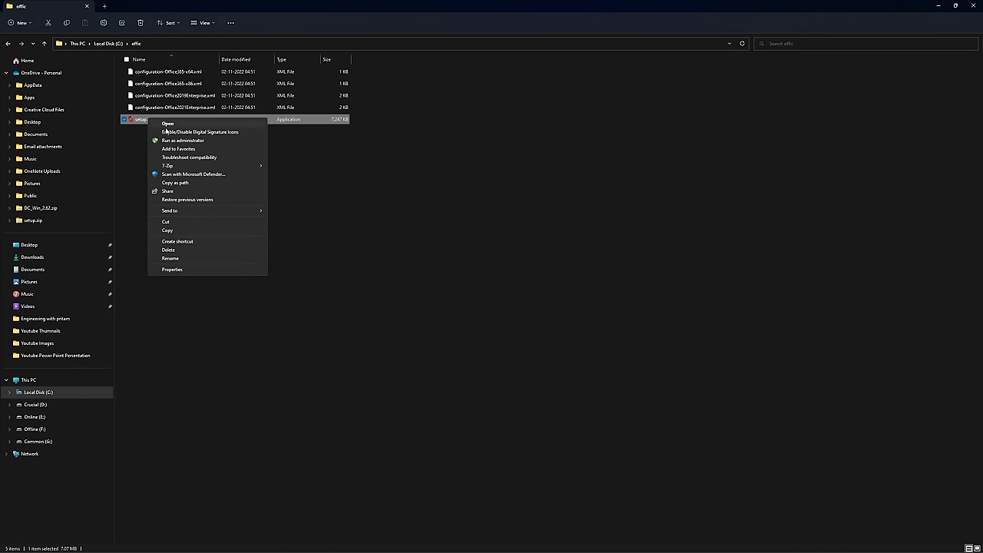
{"action": "left_click", "coordinate": [217, 230]}
- Paste setup.exe into New folder (2) next to Configuration.xml, then return to the browser
{"action": "left_click", "coordinate": [125, 45]}
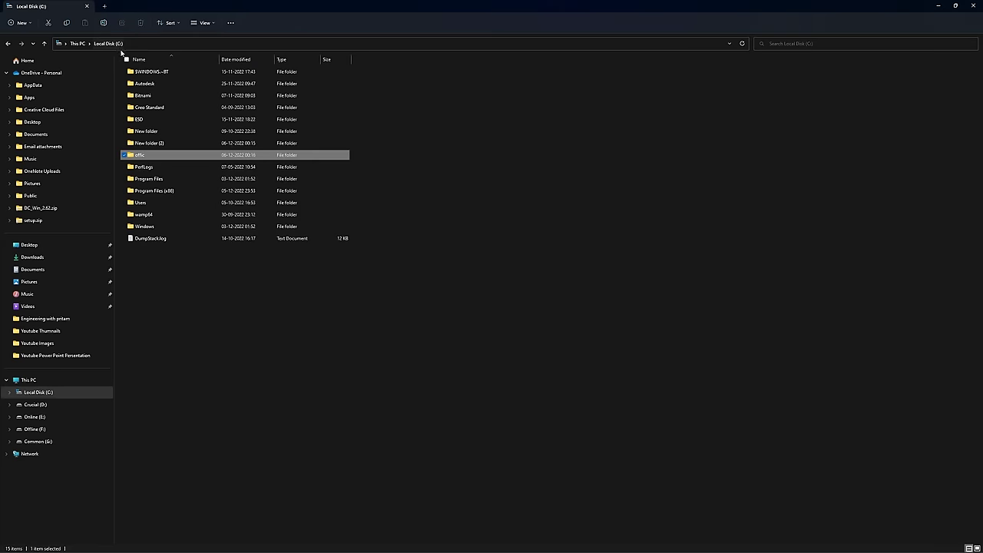
{"action": "double_click", "coordinate": [169, 143]}
{"action": "right_click", "coordinate": [167, 105]}
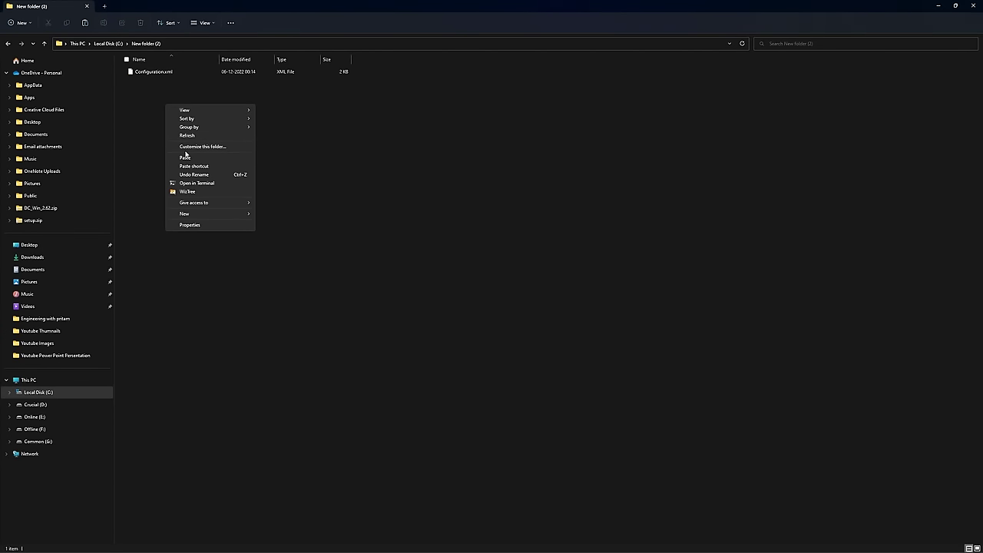
{"action": "left_click", "coordinate": [185, 157]}
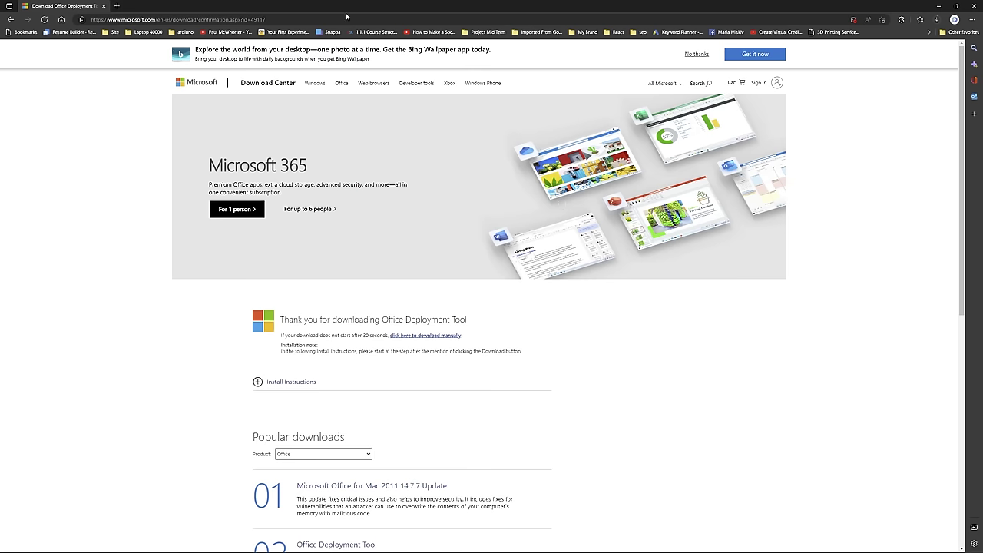
{"action": "key", "text": "ctrl+l"}
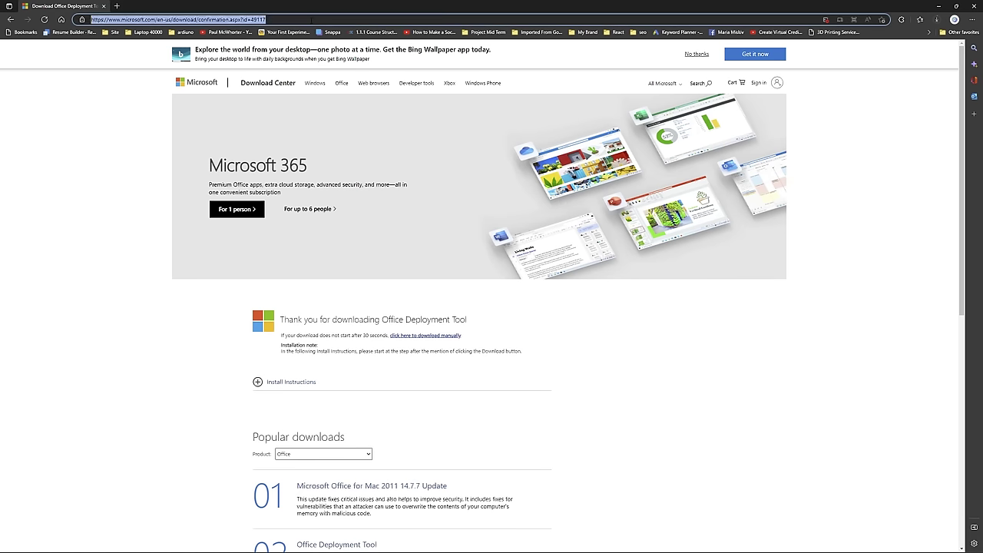
- Google 'office deployment tool 2021' and open the 'Deploy Office LTSC 2021 - Microsoft Learn' result
{"action": "type", "text": "google.com"}
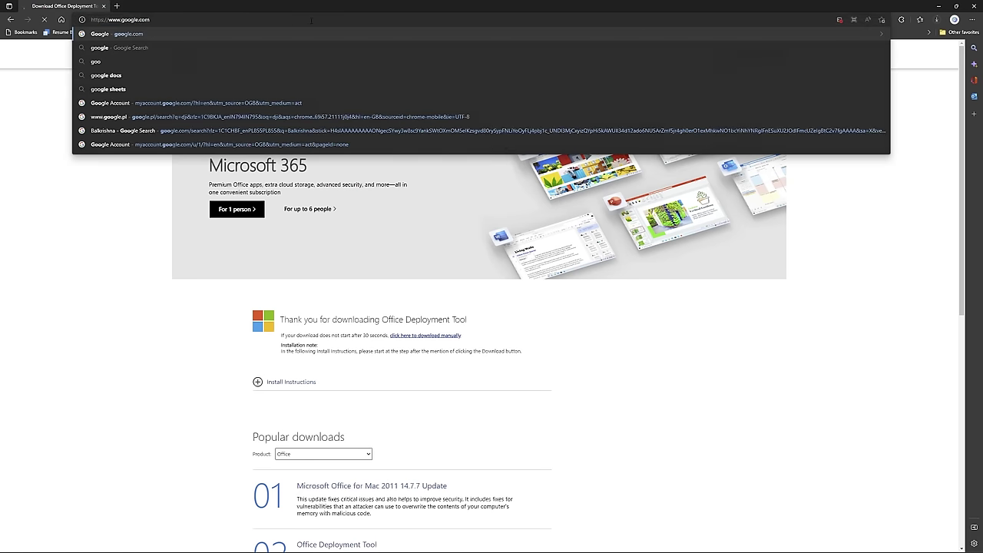
{"action": "key", "text": "Return"}
{"action": "type", "text": "o"}
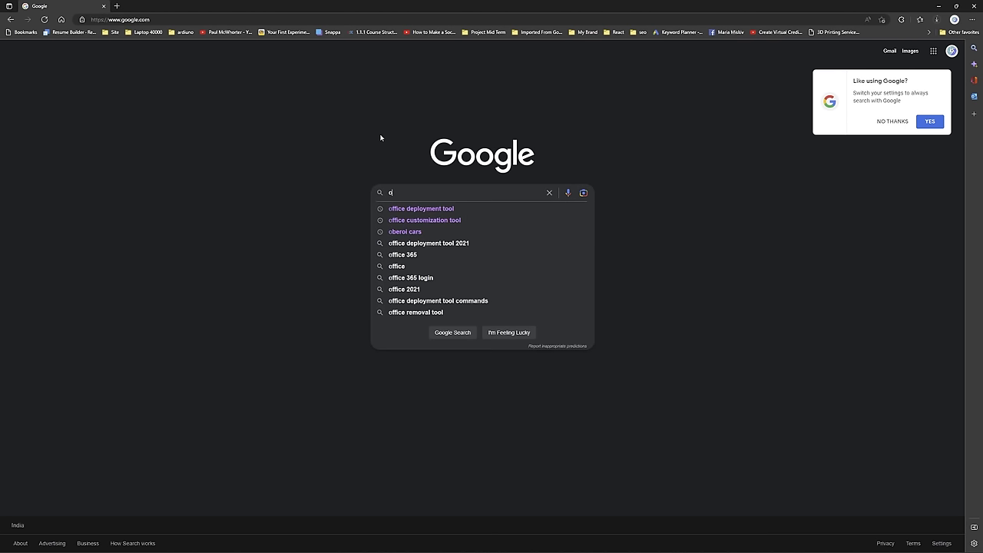
{"action": "type", "text": "ff"}
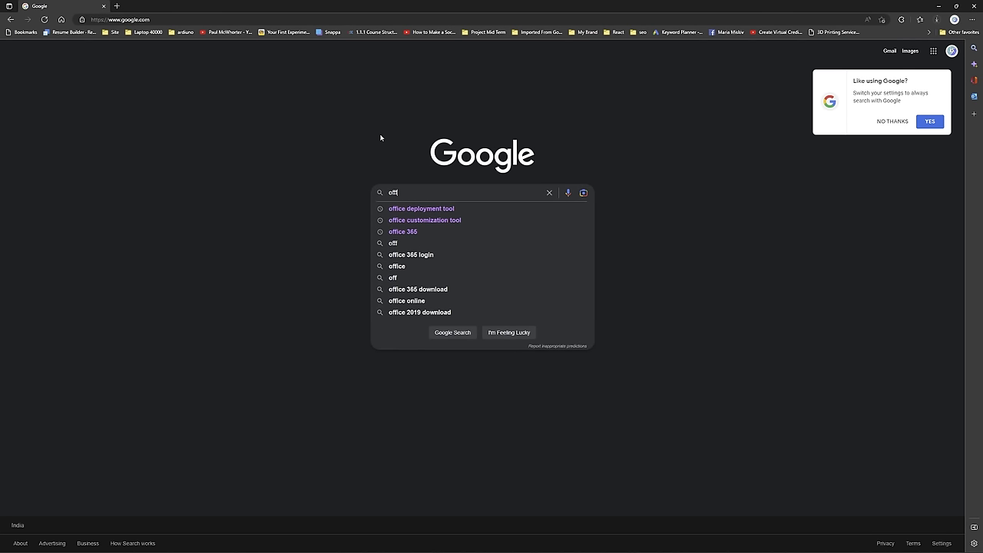
{"action": "type", "text": "ice deployment tool "}
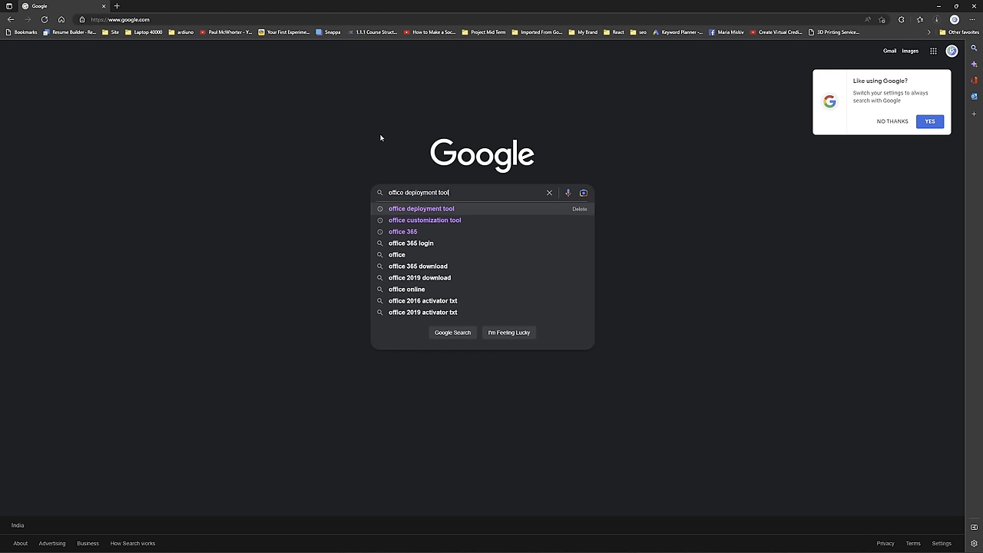
{"action": "type", "text": "2021"}
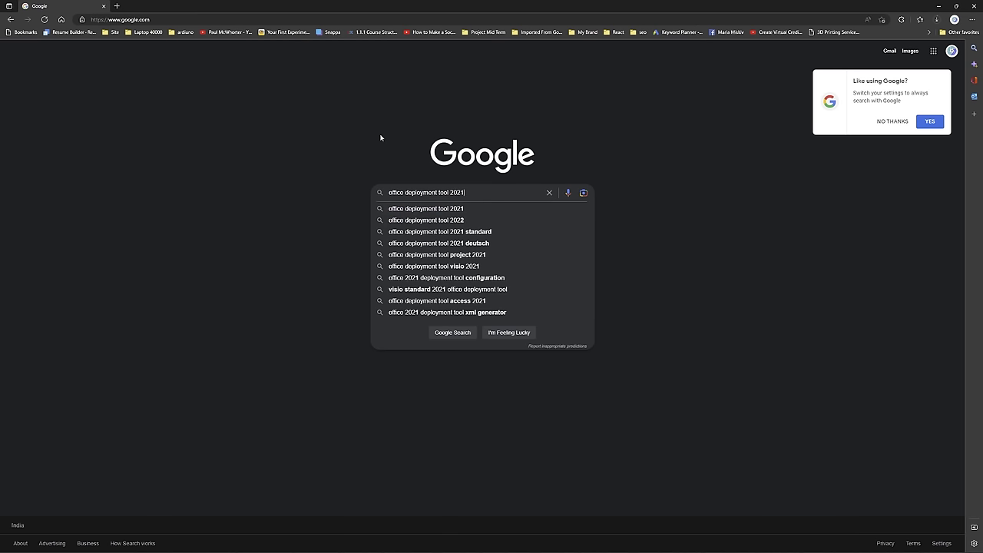
{"action": "key", "text": "Return"}
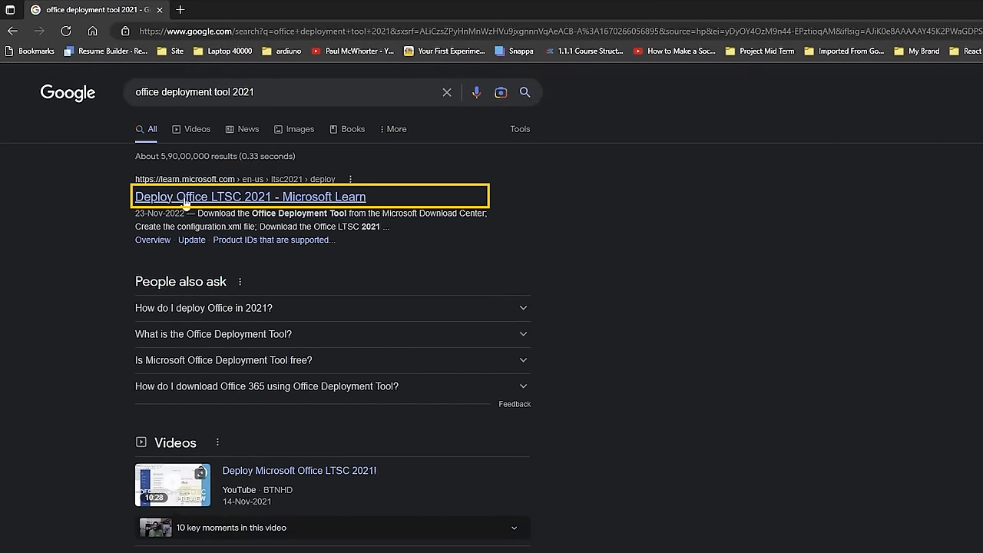
{"action": "left_click", "coordinate": [194, 206]}
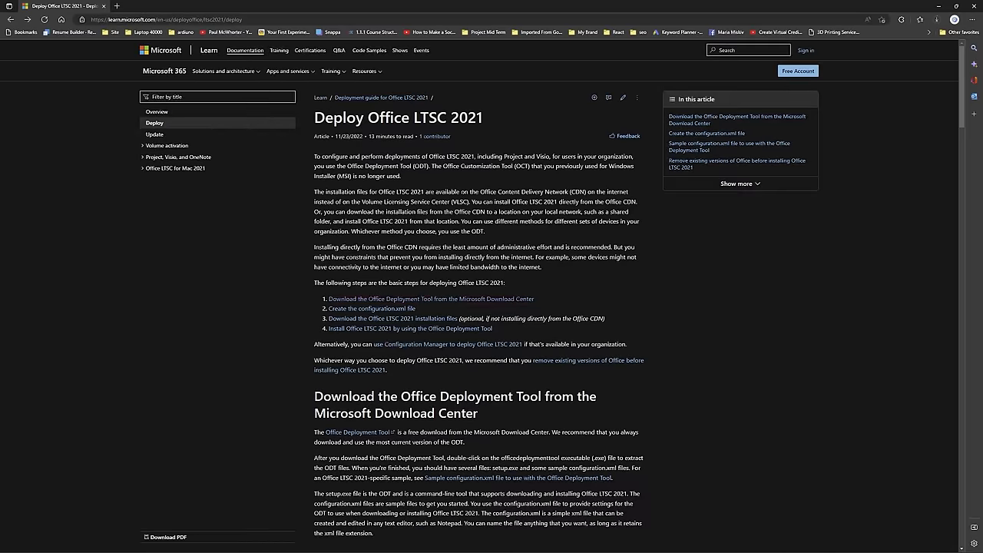
- Scroll the article to the 'Install Office LTSC 2021 by using the Office Deployment Tool' section
{"action": "scroll", "coordinate": [468, 199], "scroll_direction": "down", "scroll_amount": 20}
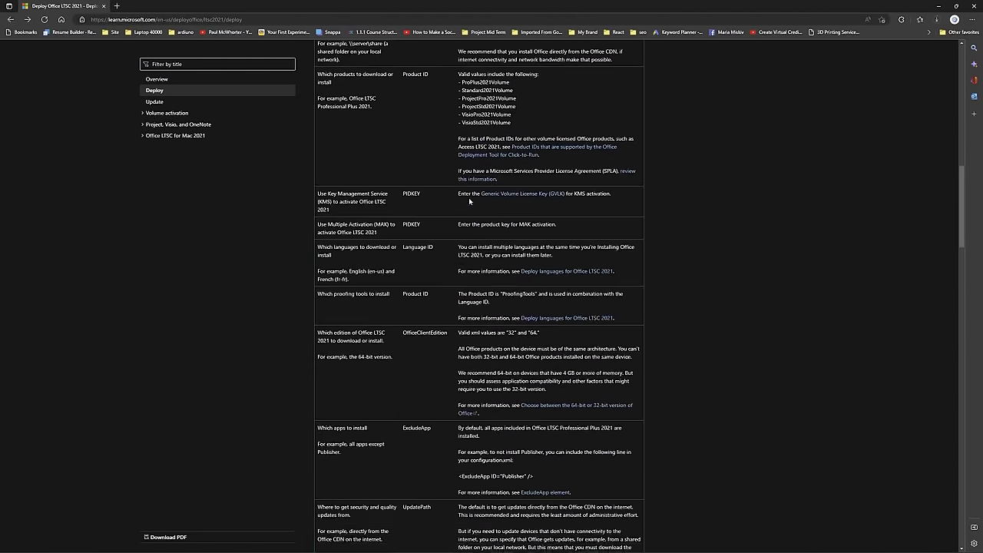
{"action": "scroll", "coordinate": [469, 197], "scroll_direction": "down", "scroll_amount": 5}
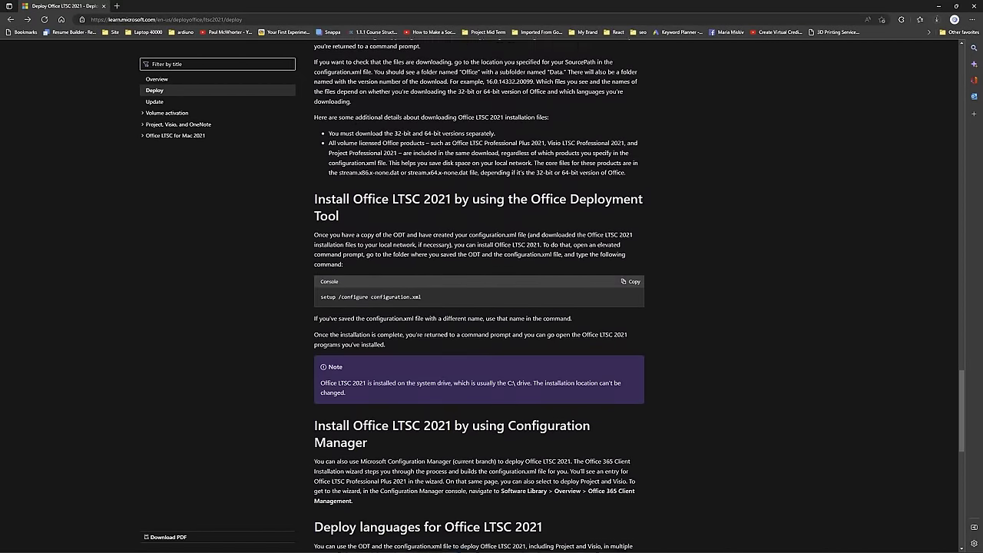
{"action": "left_click_drag", "start_coordinate": [308, 169], "coordinate": [468, 184]}
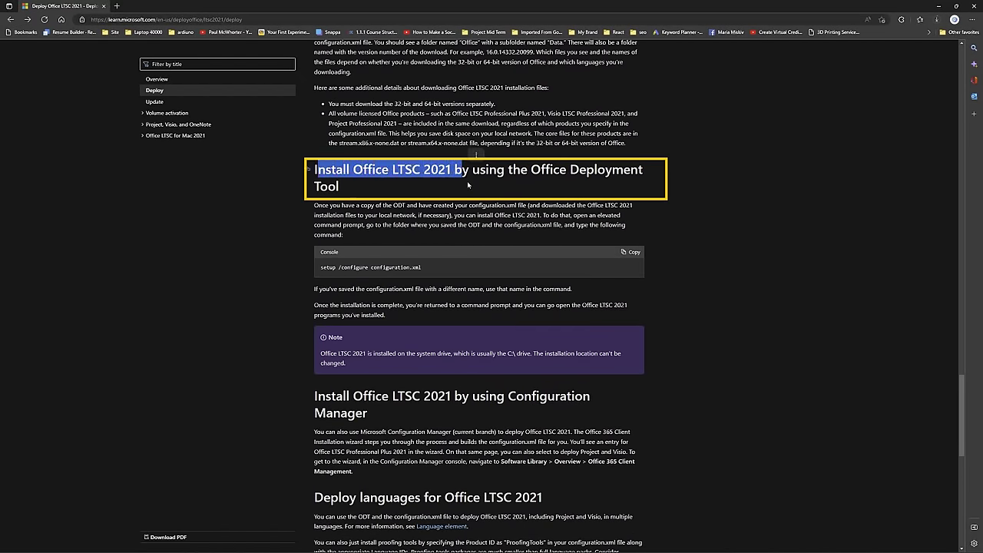
{"action": "left_click", "coordinate": [464, 185]}
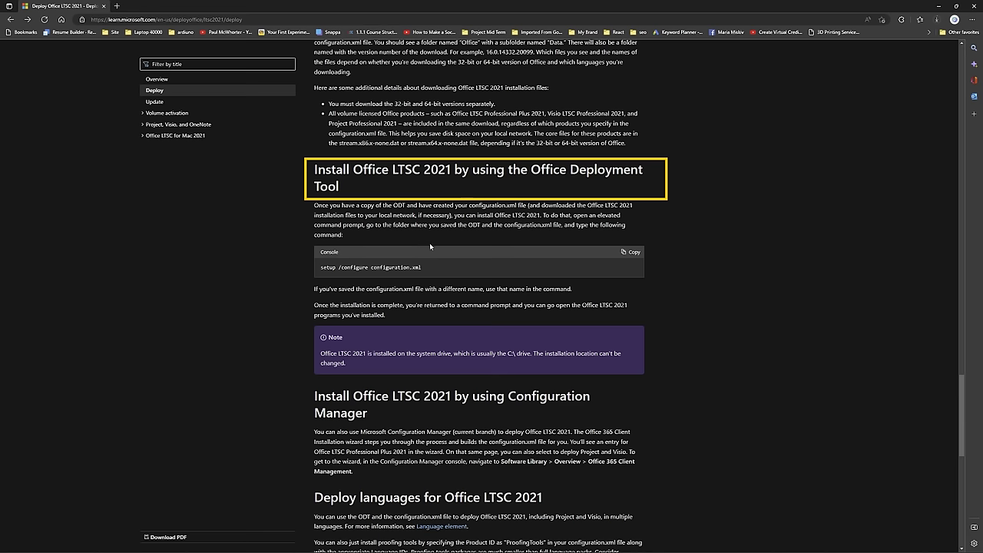
- Search 'cm' from Start and launch Command Prompt as administrator, approving UAC
{"action": "key", "text": "super"}
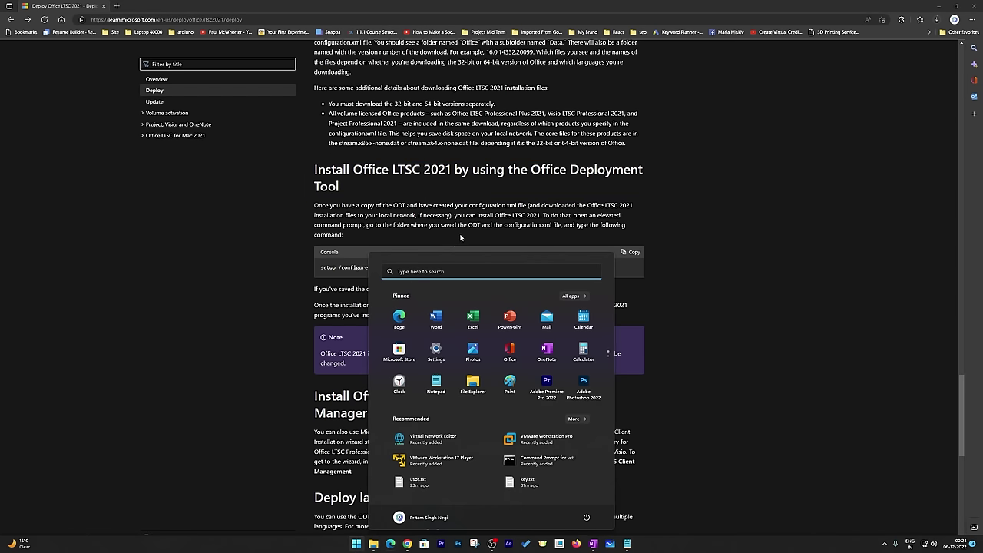
{"action": "type", "text": "cm"}
{"action": "left_click", "coordinate": [528, 418]}
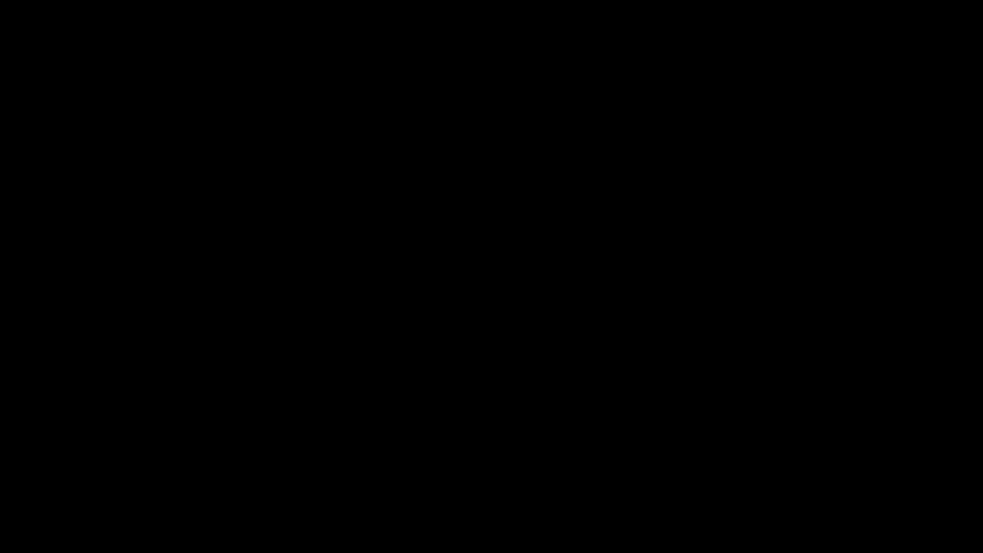
{"action": "left_click", "coordinate": [497, 299]}
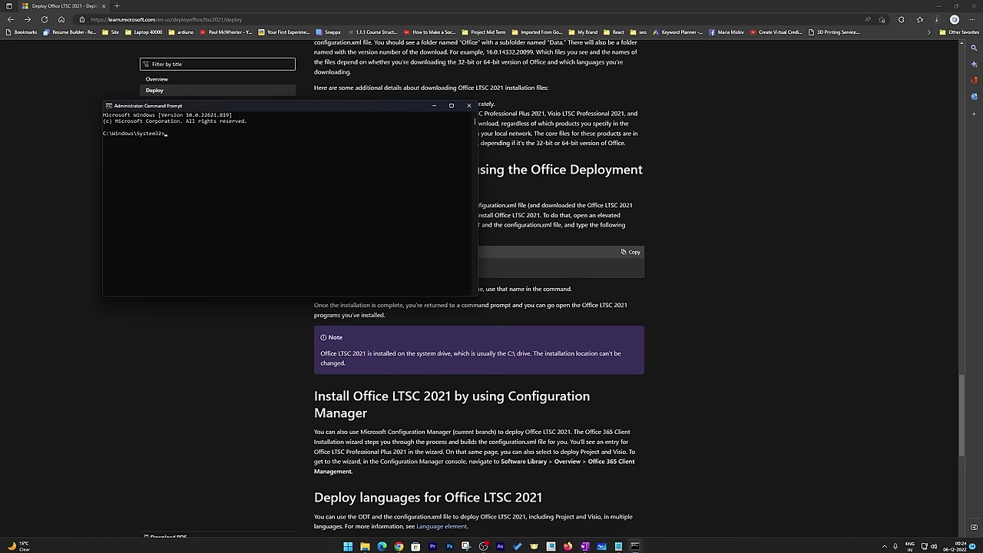
- Copy the New folder (2) path from the File Explorer address bar
{"action": "left_click", "coordinate": [364, 544]}
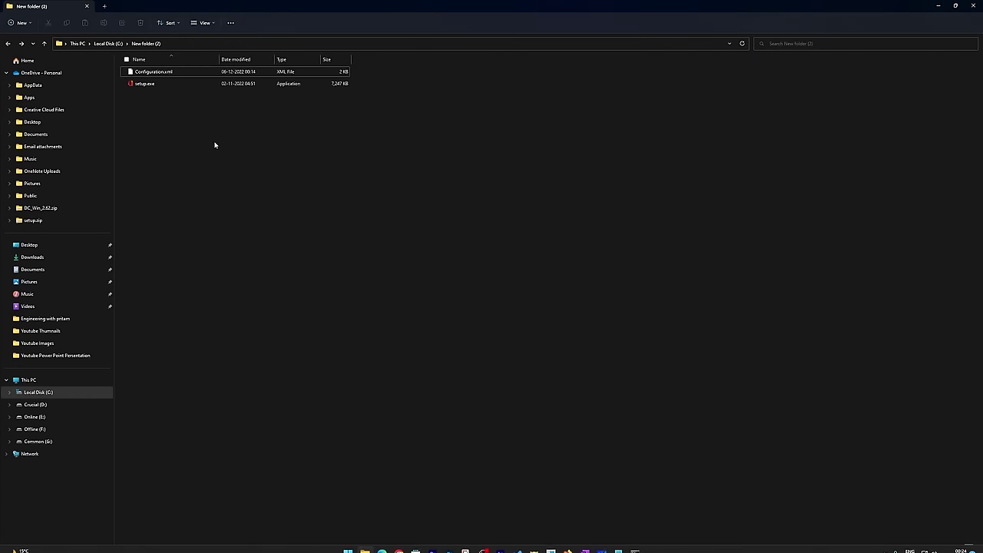
{"action": "left_click", "coordinate": [176, 42]}
{"action": "key", "text": "ctrl+c"}
{"action": "right_click", "coordinate": [65, 44]}
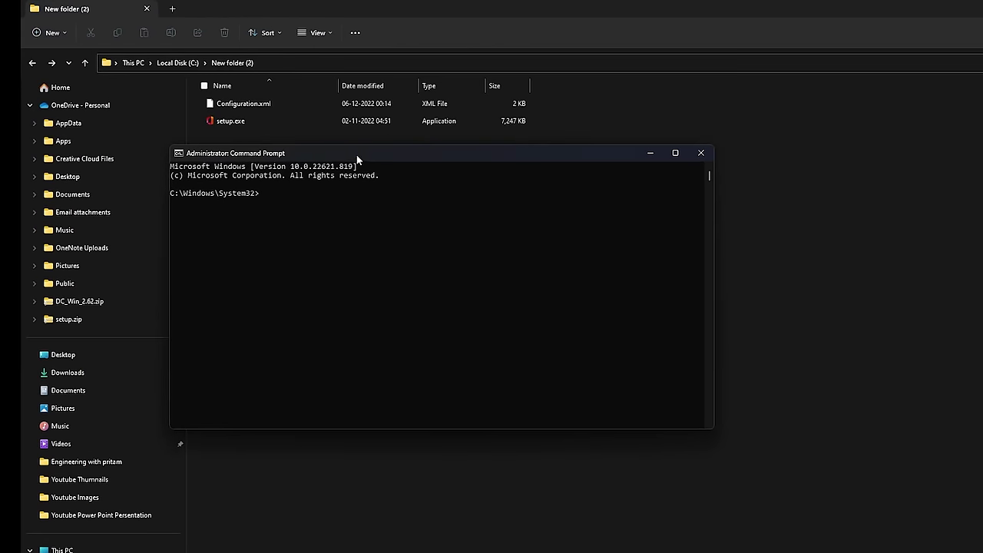
- Run cd with the pasted path to move into C:\New folder (2)
{"action": "type", "text": "cd"}
{"action": "right_click", "coordinate": [395, 152]}
{"action": "mouse_move", "coordinate": [439, 239]}
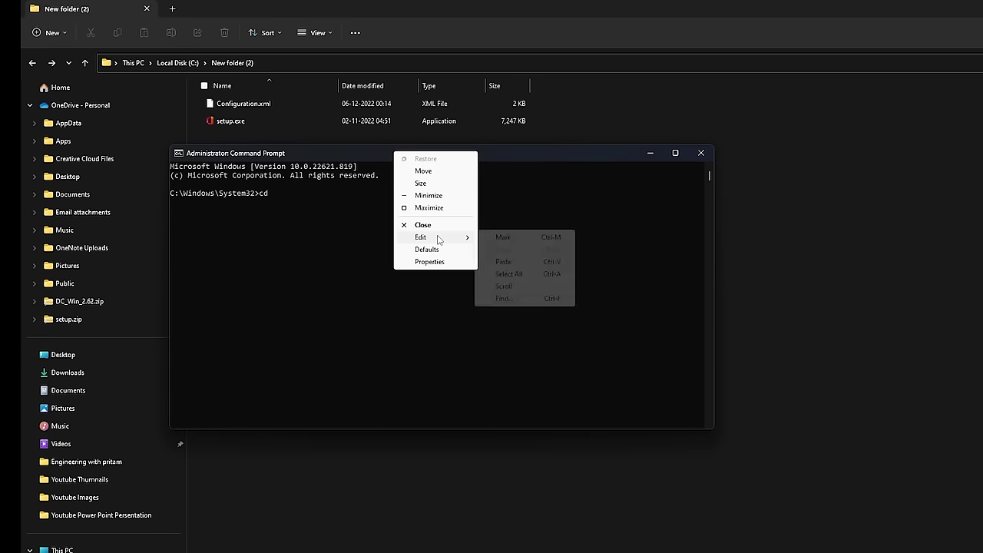
{"action": "left_click", "coordinate": [515, 262]}
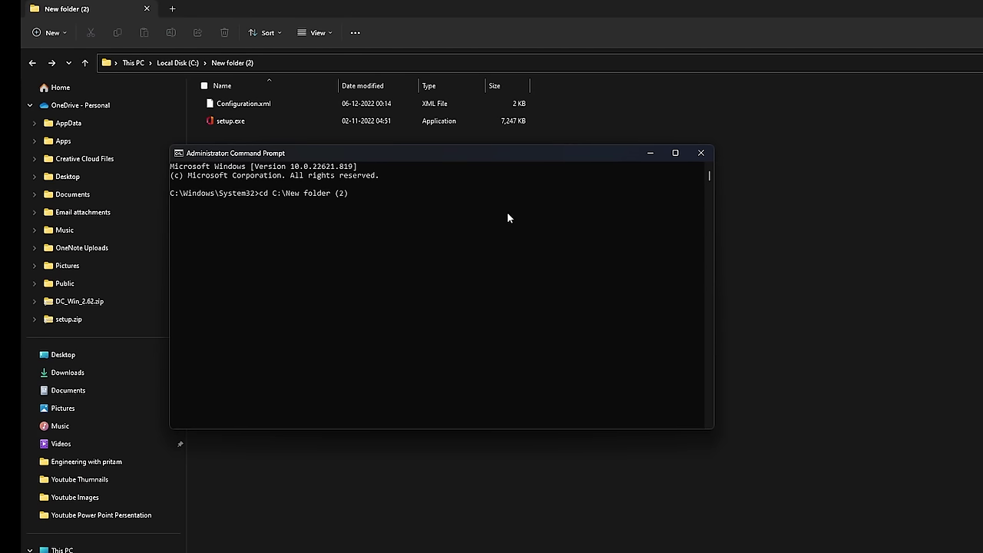
{"action": "key", "text": "Return"}
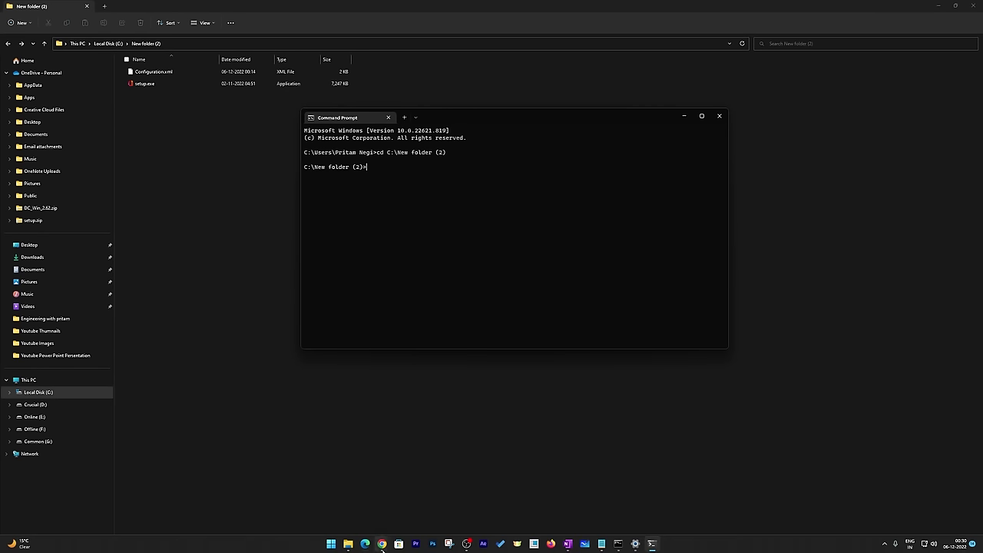
- Copy 'setup /configure configuration.xml' from the article's console block and minimize Edge
{"action": "left_click", "coordinate": [372, 545]}
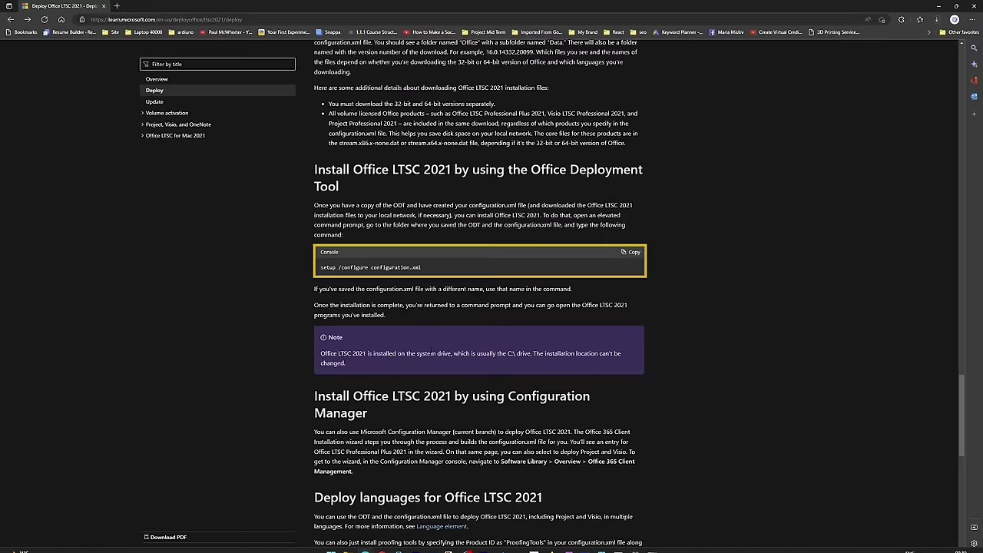
{"action": "left_click_drag", "start_coordinate": [321, 267], "coordinate": [386, 268]}
{"action": "left_click", "coordinate": [383, 267]}
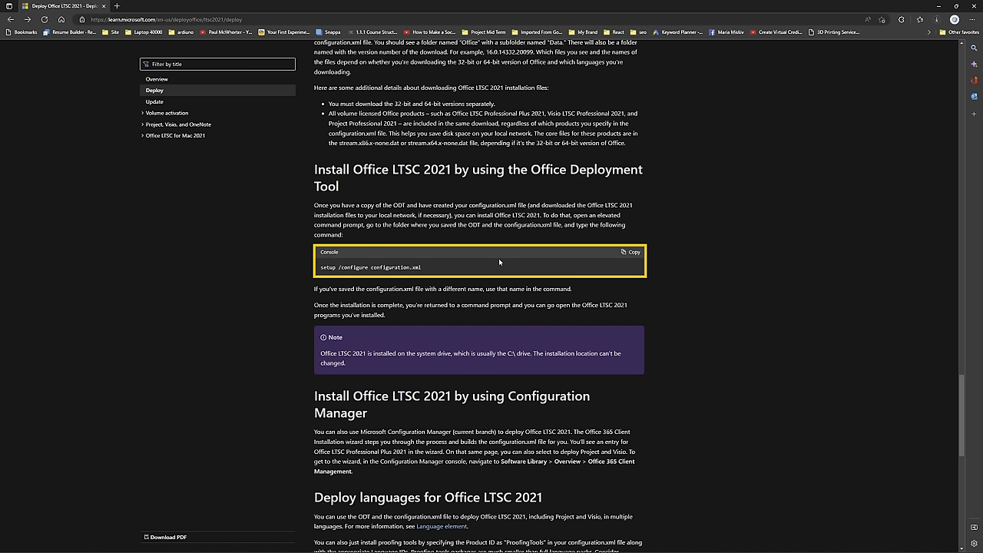
{"action": "left_click", "coordinate": [631, 253]}
{"action": "left_click", "coordinate": [939, 6]}
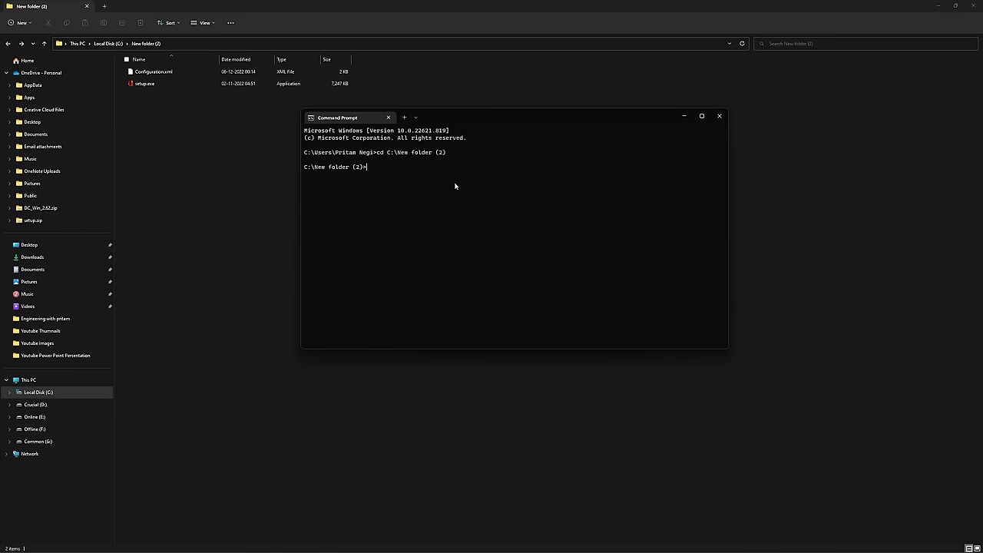
- Run the pasted 'setup /configure configuration.xml' and close the 'Office is installed now' message
{"action": "key", "text": "ctrl+v"}
{"action": "key", "text": "Return"}
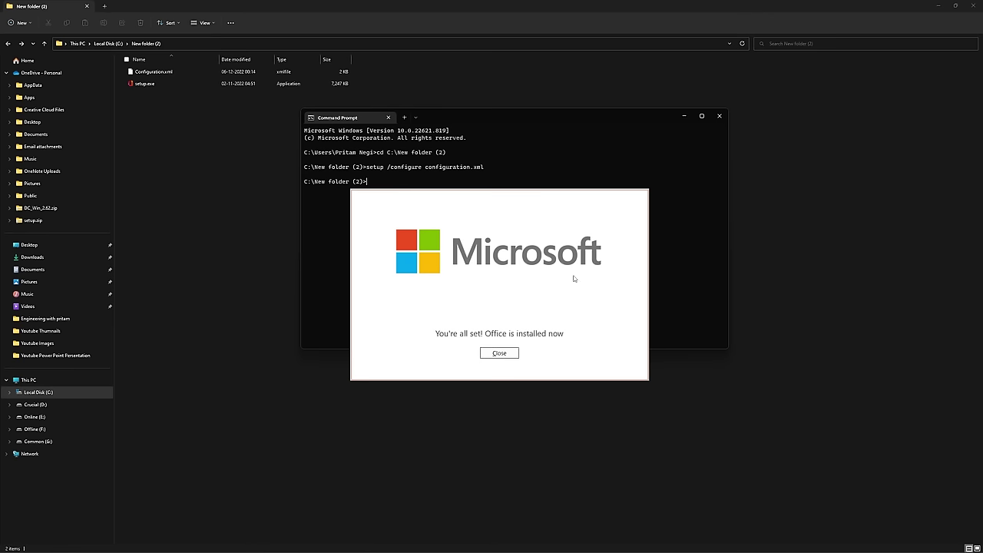
{"action": "left_click", "coordinate": [500, 354]}
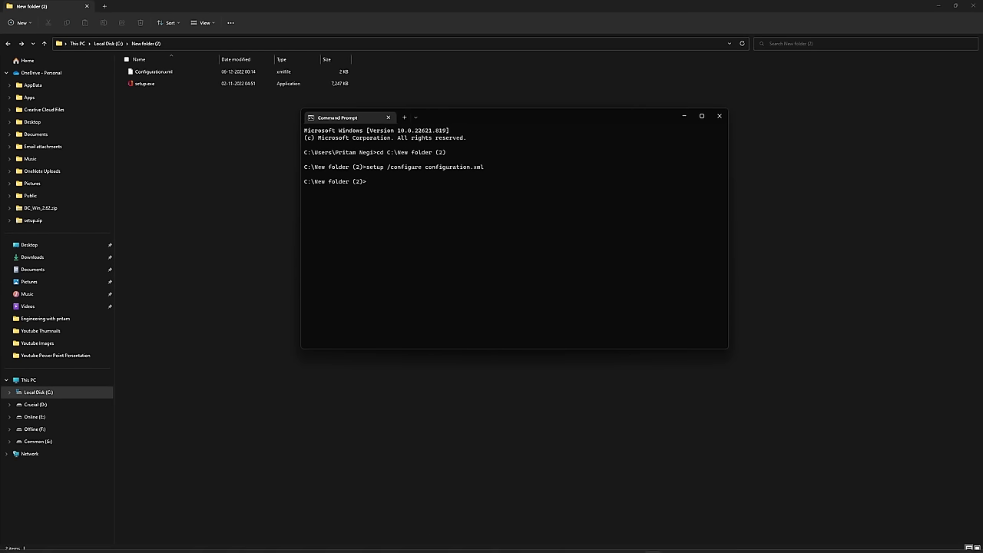
{"action": "left_click", "coordinate": [338, 543]}
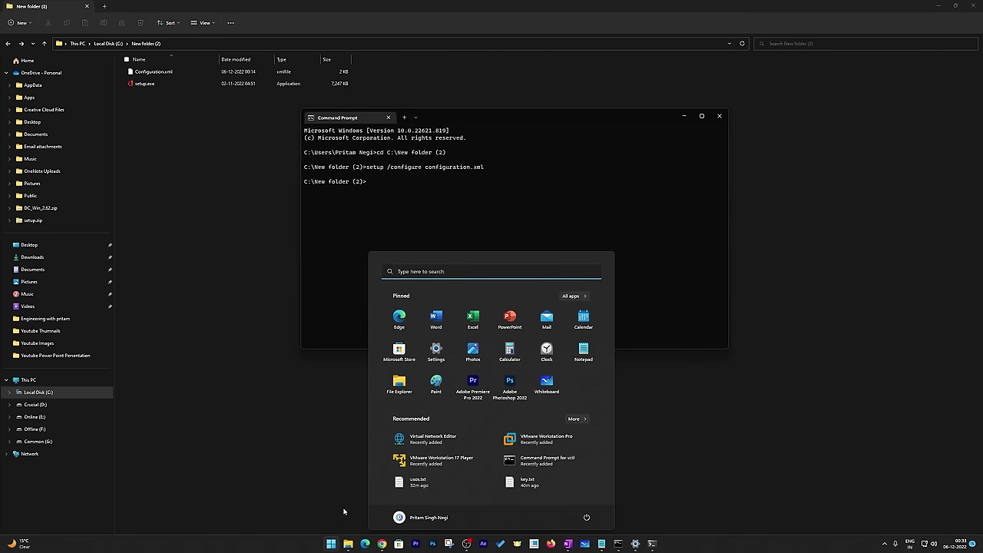
- Launch Word from Start and create a blank document, Document1
{"action": "left_click", "coordinate": [437, 317]}
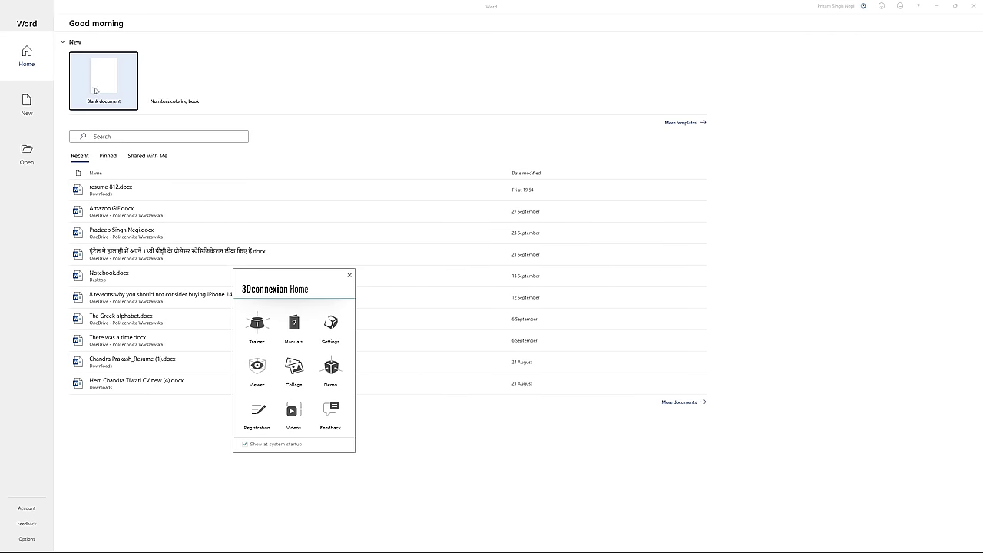
{"action": "left_click", "coordinate": [108, 84]}
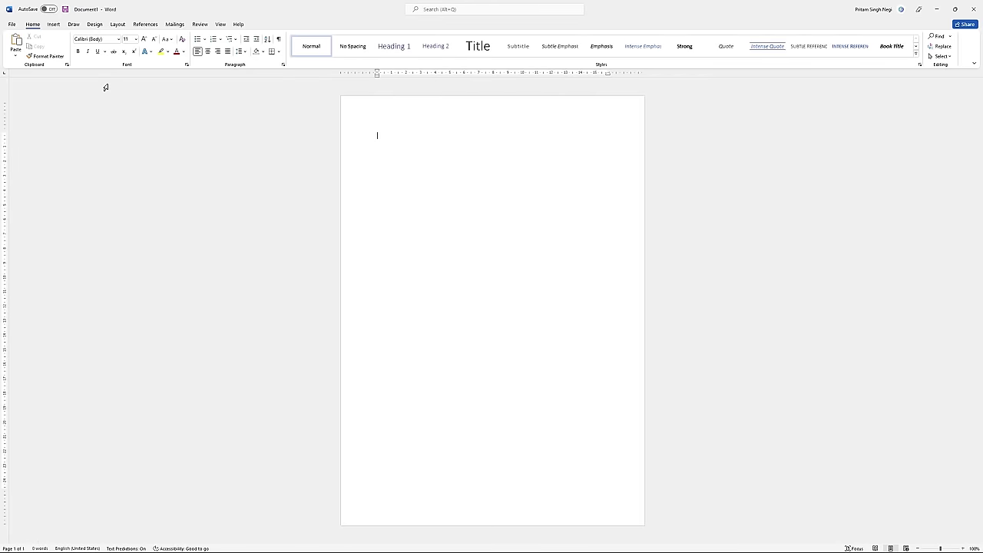